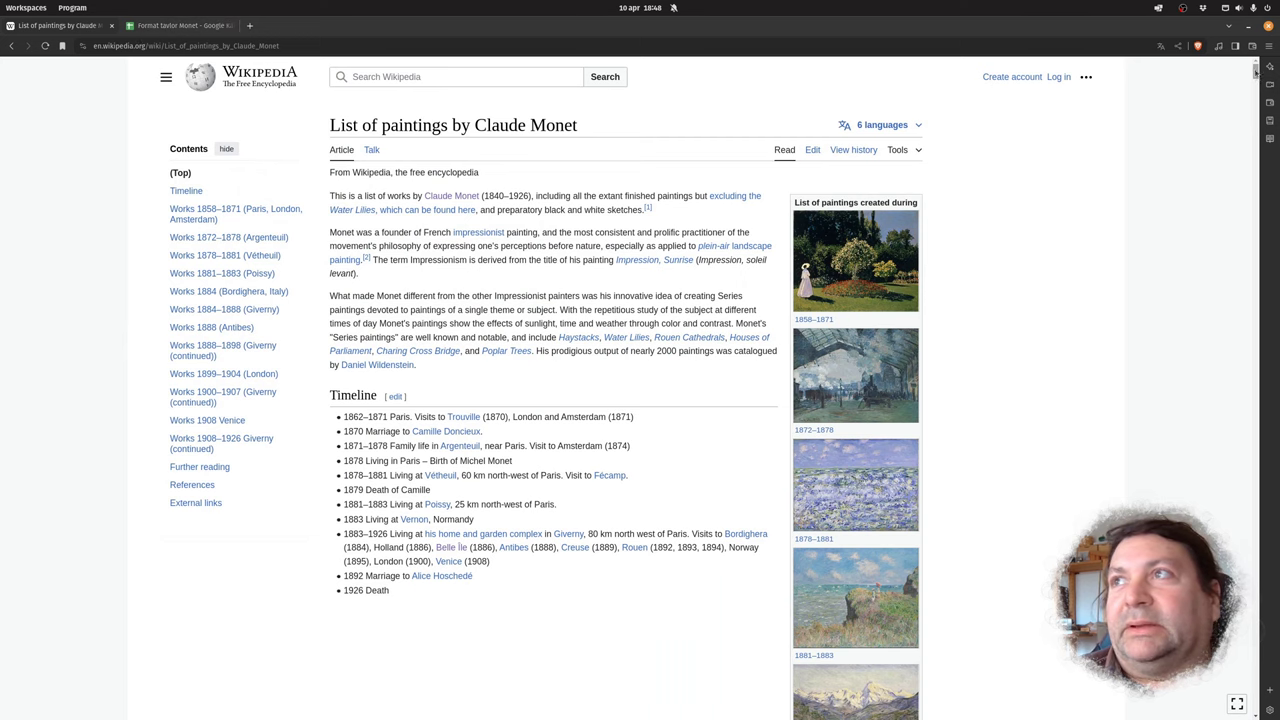
# Browse the Wikipedia paintings table for 1858–1871 and highlight the rows from W.5a through W. 9.
pyautogui.moveTo(1257, 72)
pyautogui.mouseDown()
pyautogui.moveTo(1255, 125)
pyautogui.moveTo(1269, 76)
pyautogui.mouseUp()
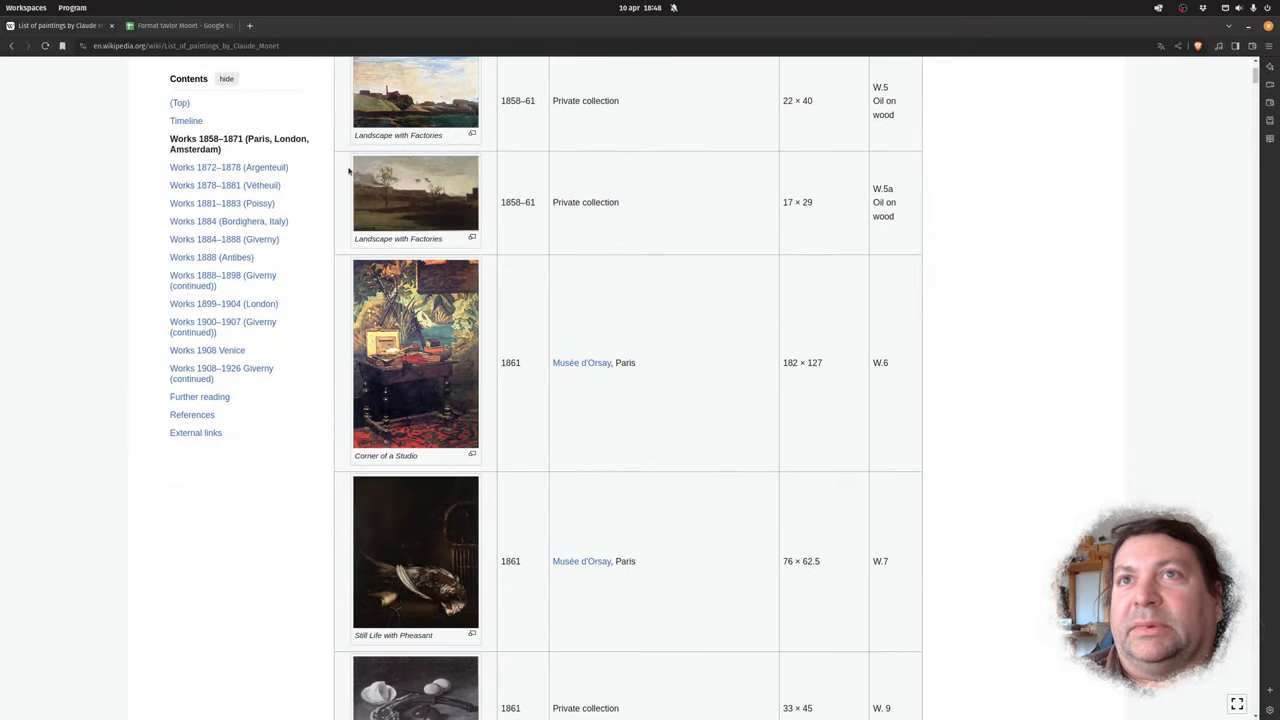
pyautogui.moveTo(349, 171); pyautogui.dragTo(905, 710)
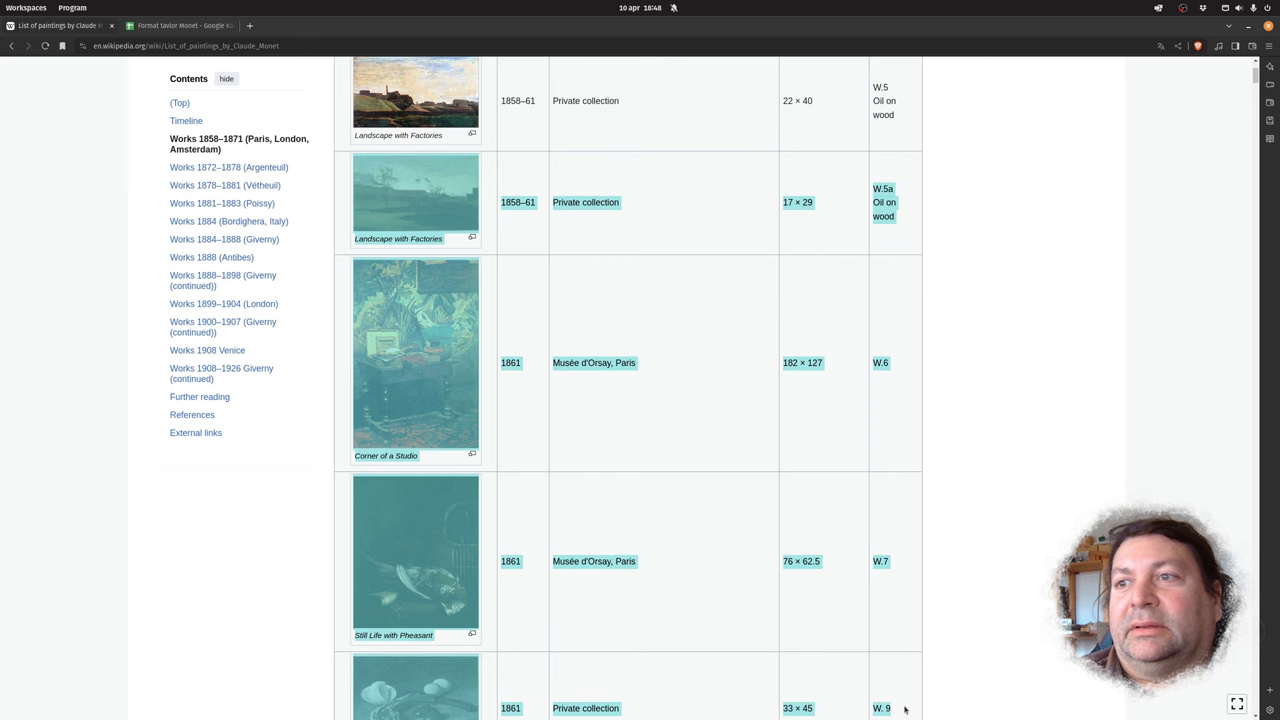
# Switch to the Format tavlor Monet spreadsheet and review the 1858–1871, 1872-1878 Argenteuil and Stats sheets.
pyautogui.click(168, 27)
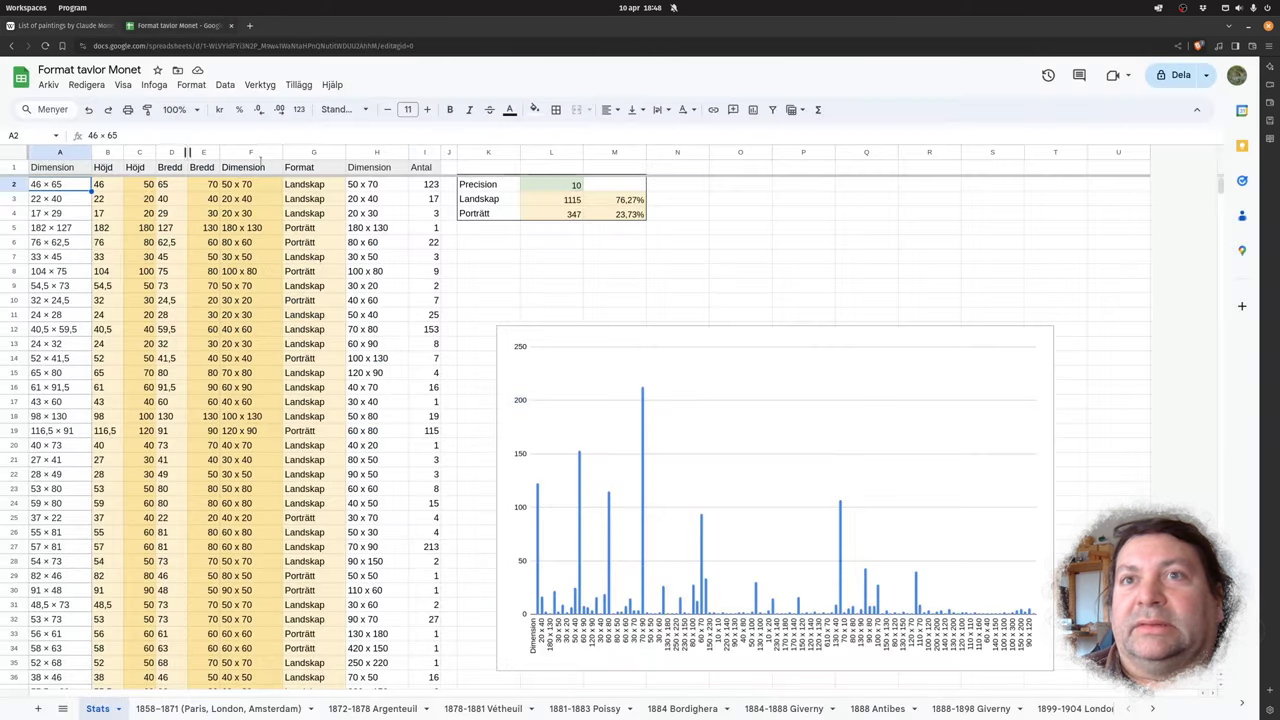
pyautogui.click(216, 708)
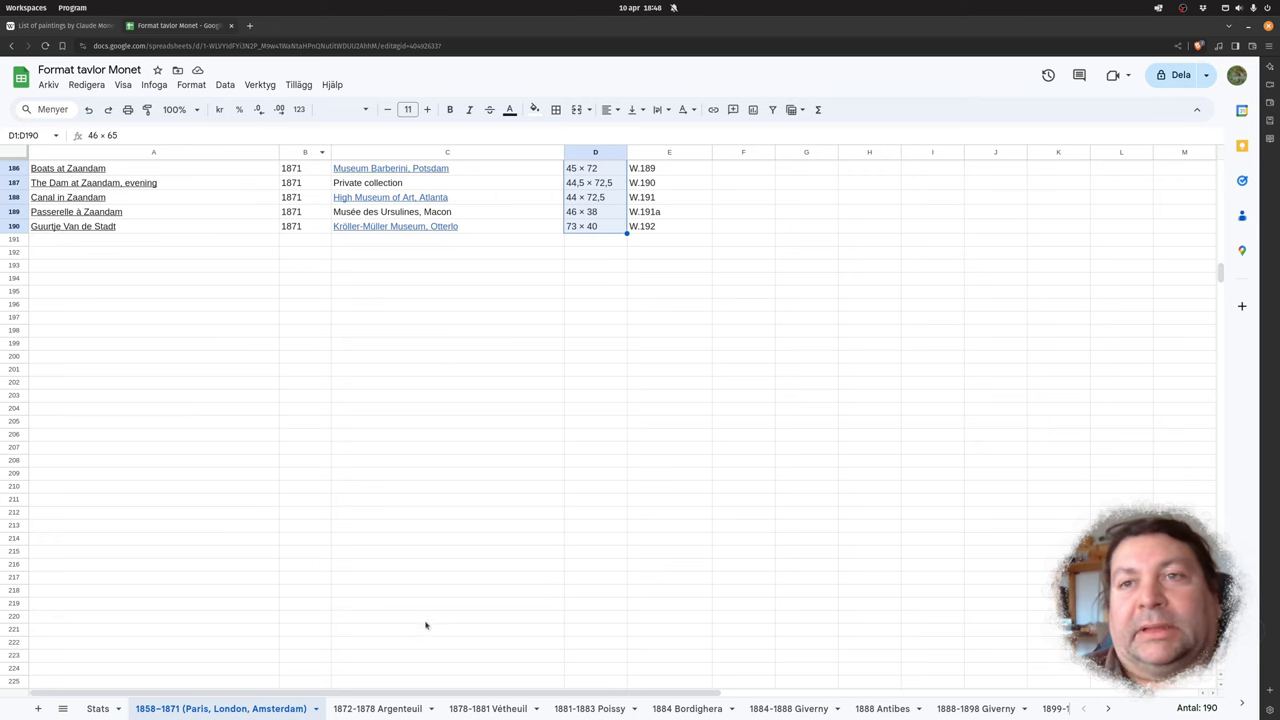
pyautogui.click(380, 709)
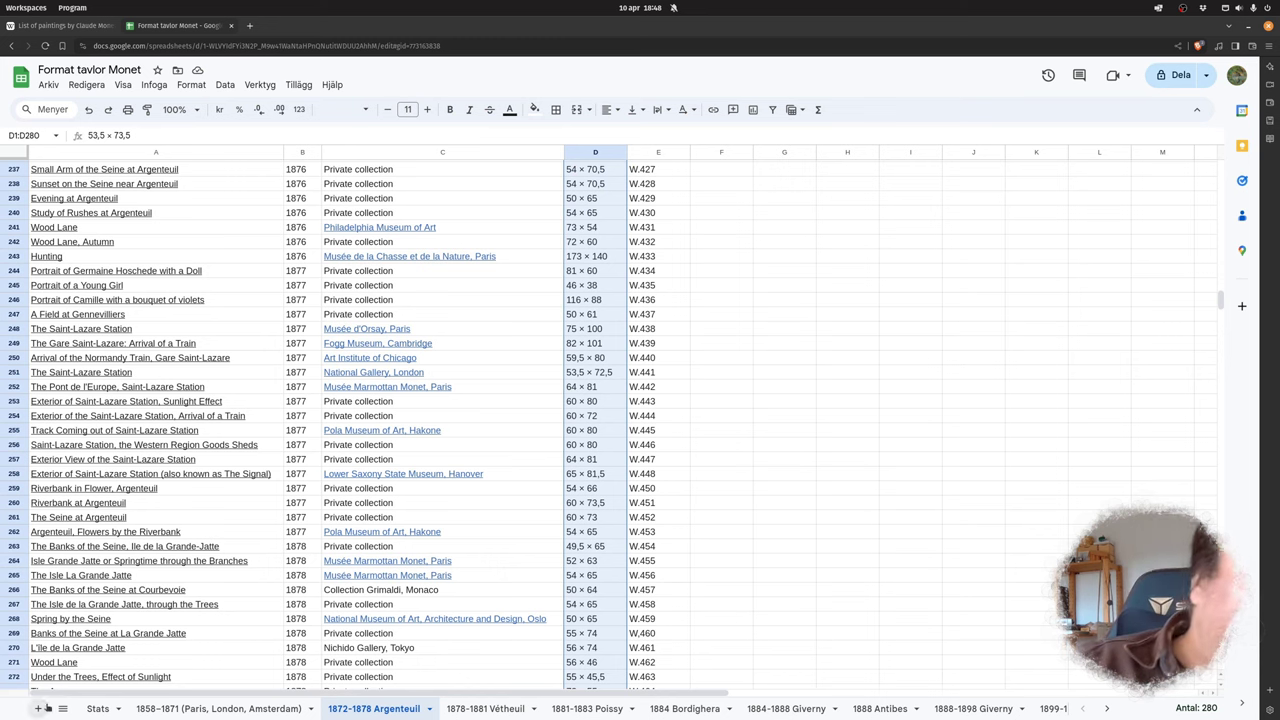
pyautogui.scroll(-3, 990, 542)
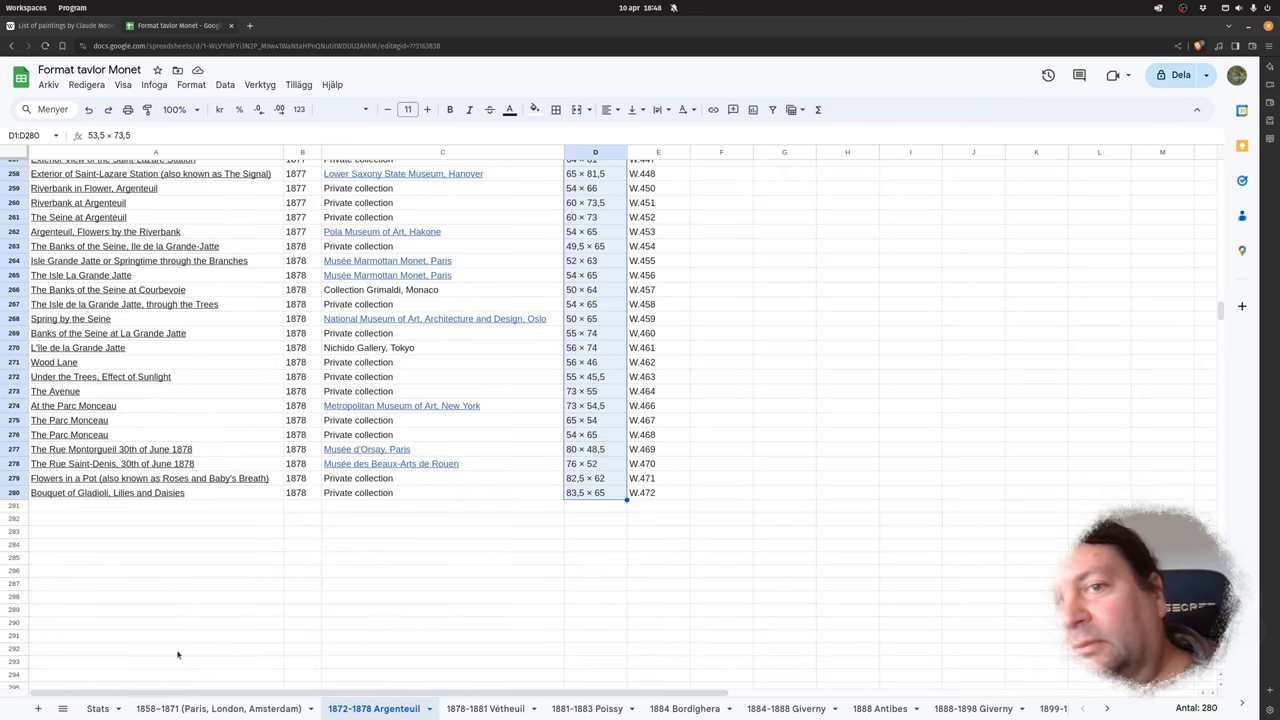
pyautogui.click(98, 708)
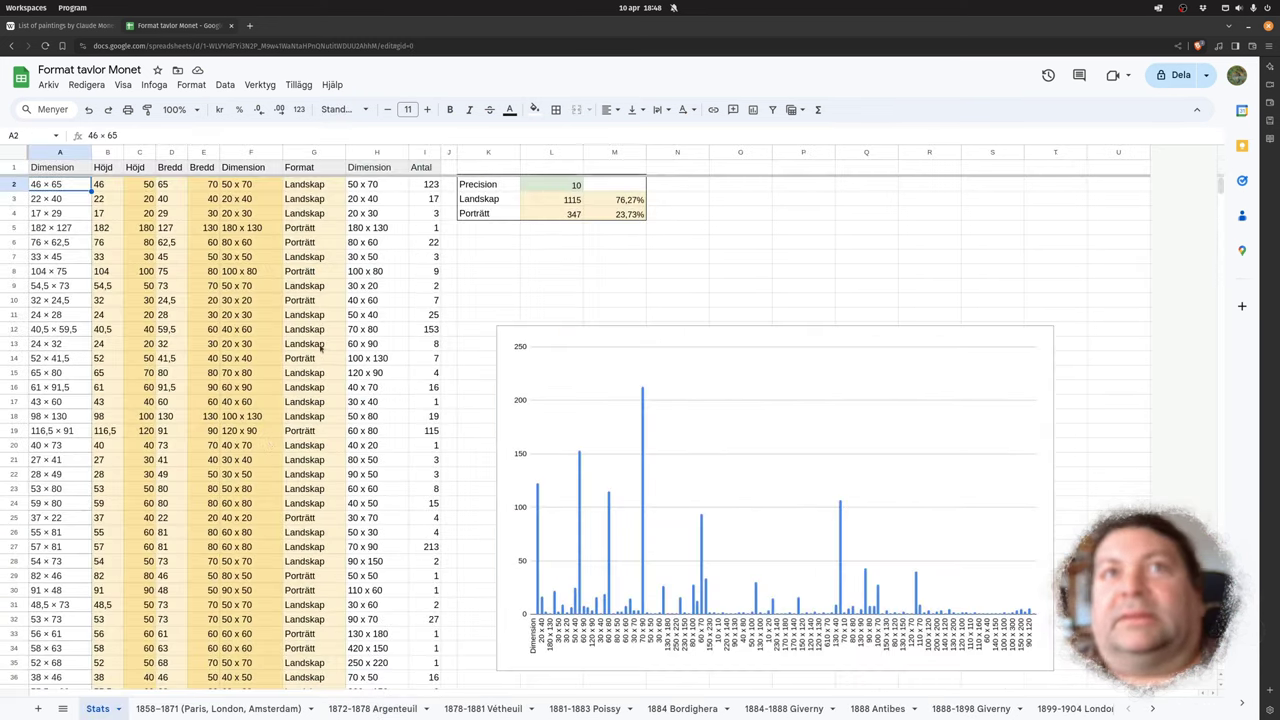
pyautogui.click(378, 708)
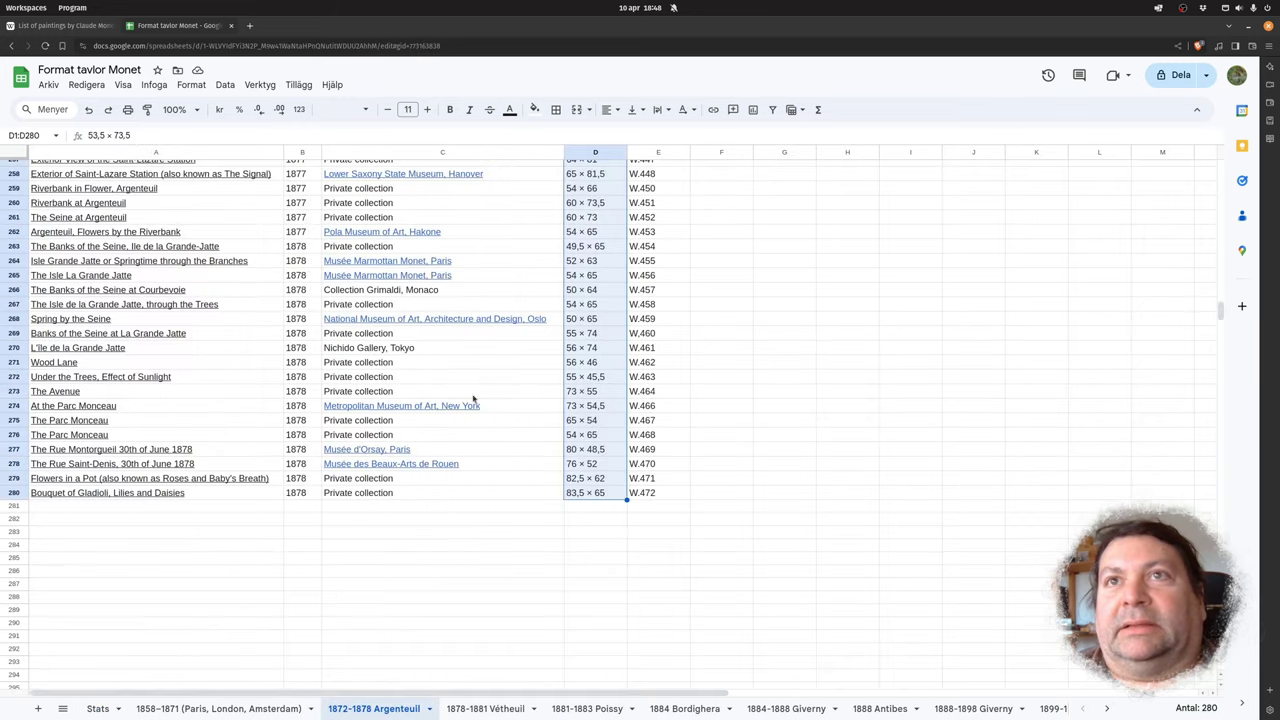
# Compare the dimension notation in the Wikipedia table with the dimensions in the 1872-1878 Argenteuil sheet.
pyautogui.click(88, 26)
pyautogui.click(777, 221)
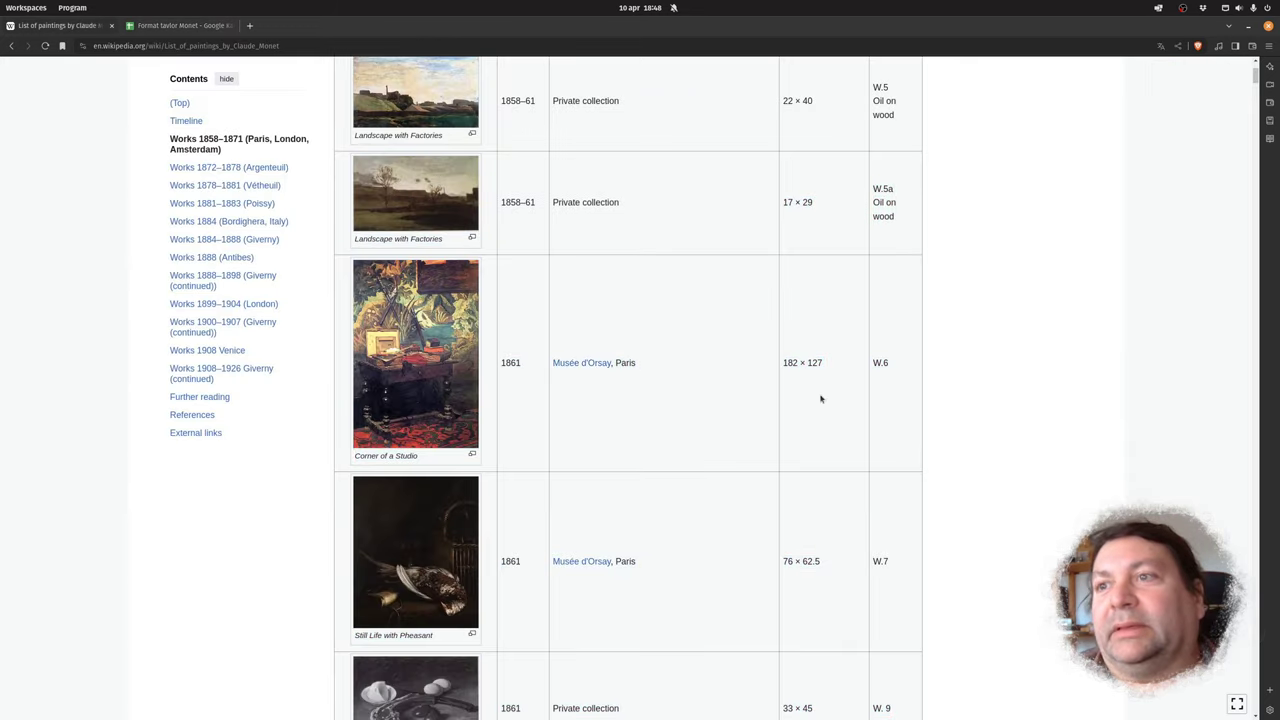
pyautogui.scroll(-3, 821, 399)
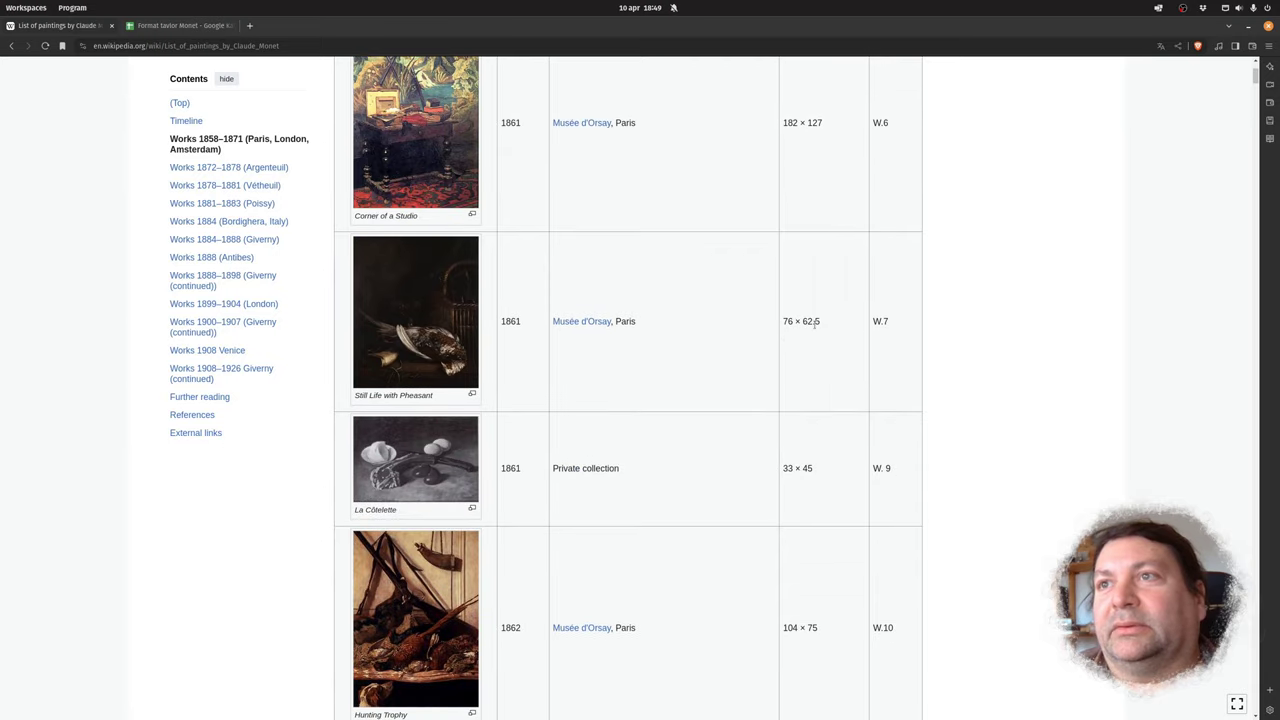
pyautogui.click(152, 26)
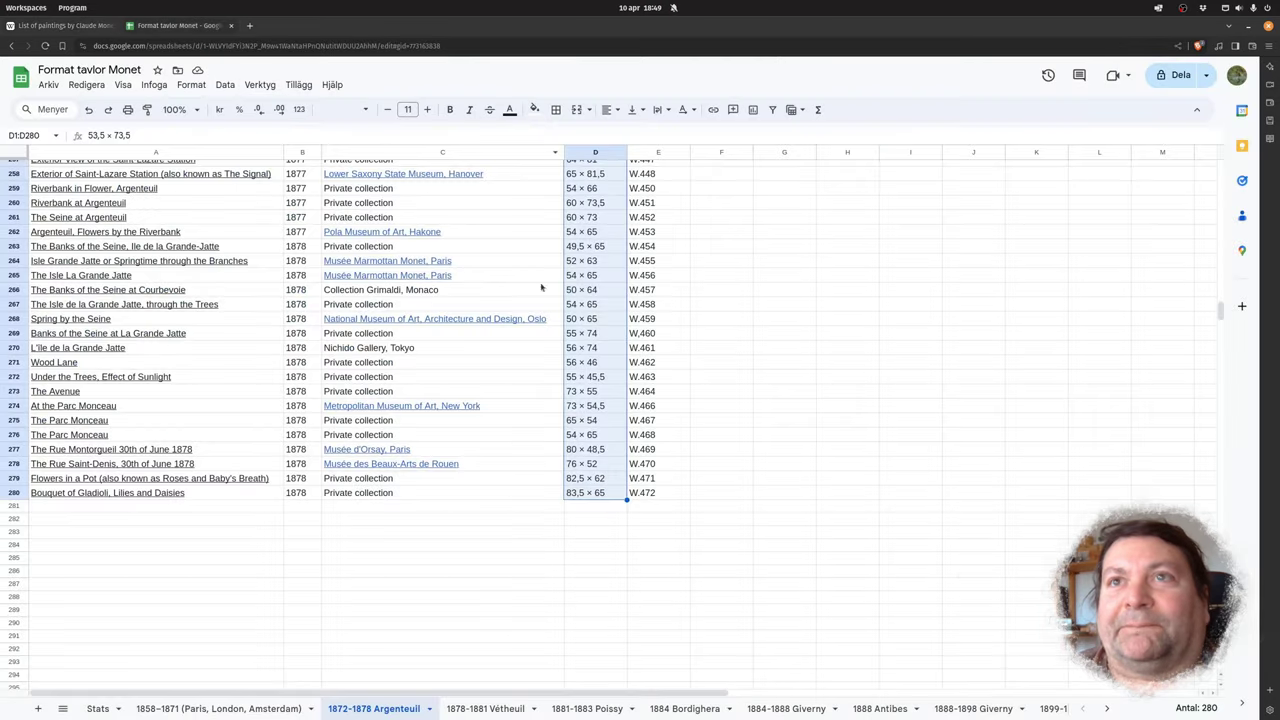
pyautogui.click(849, 393)
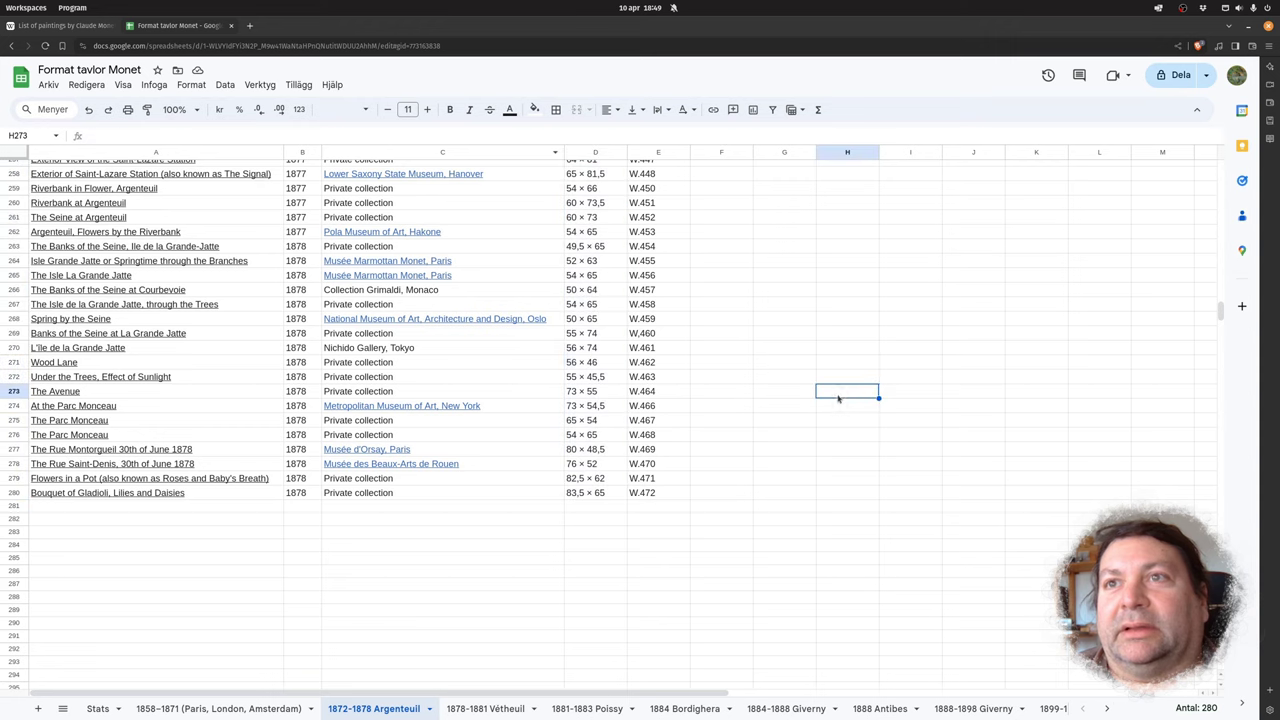
pyautogui.scroll(3, 600, 200)
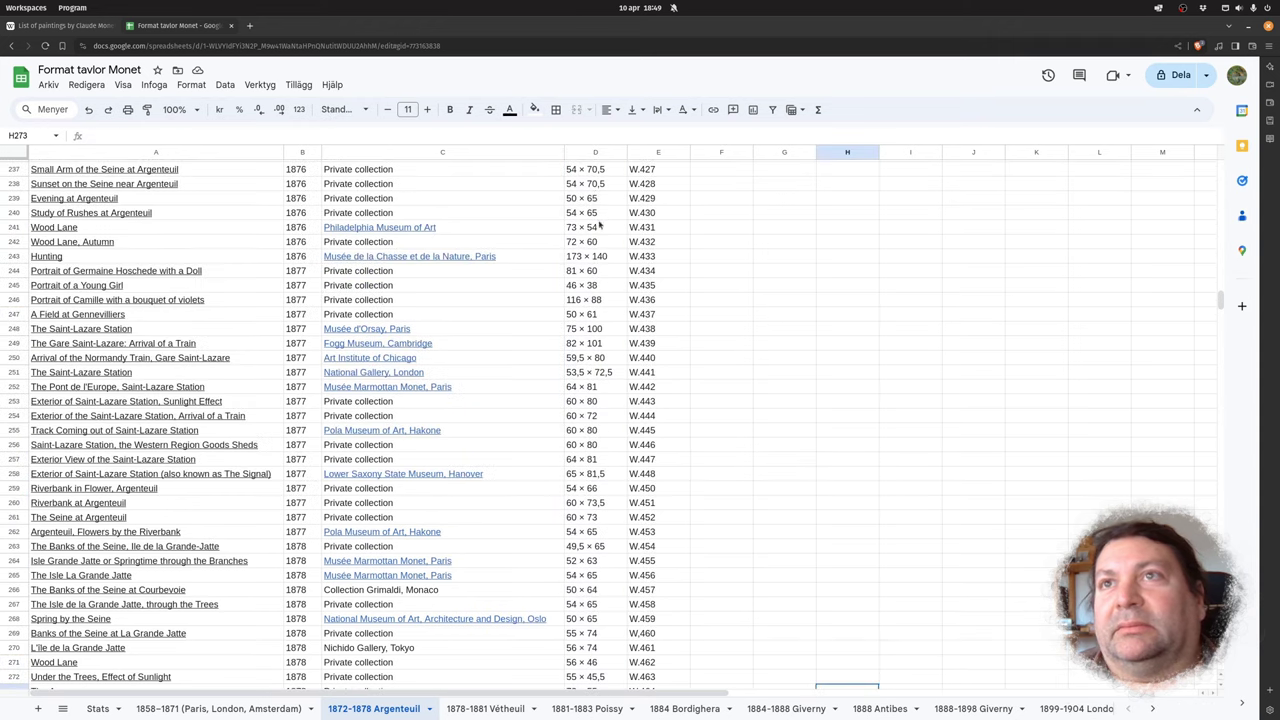
pyautogui.click(590, 151)
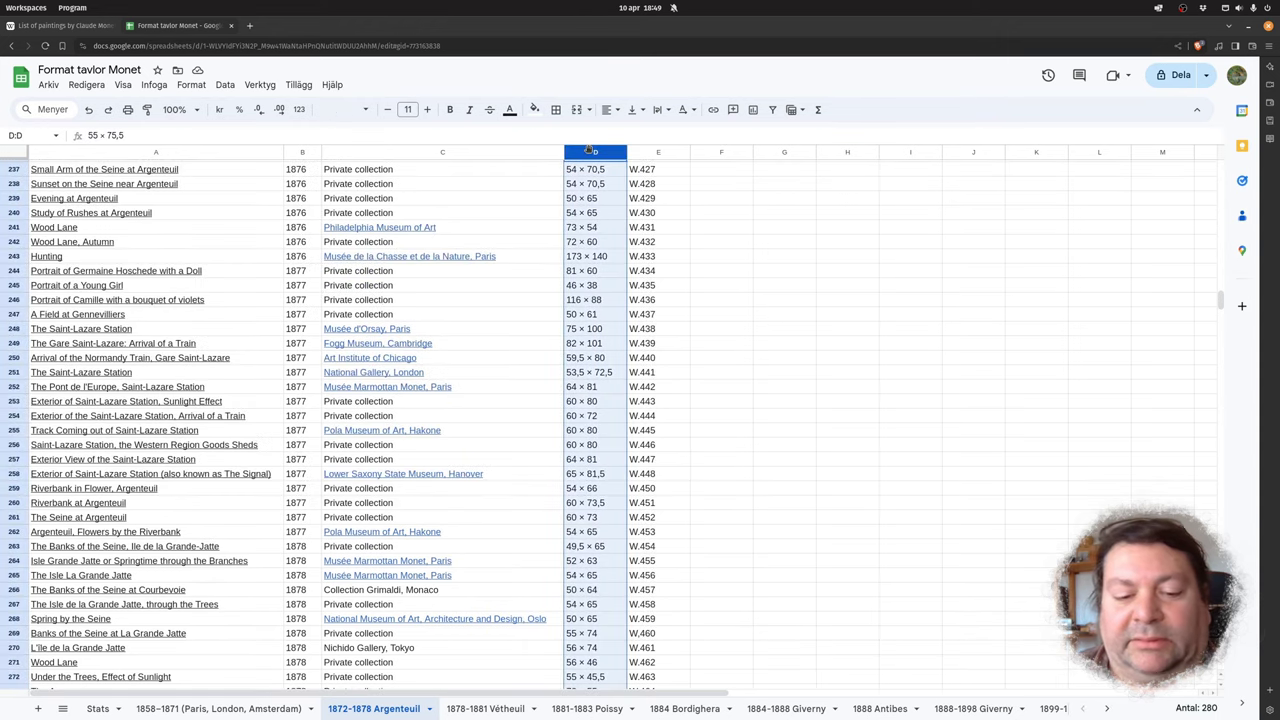
pyautogui.hotkey('ctrl', 'f')
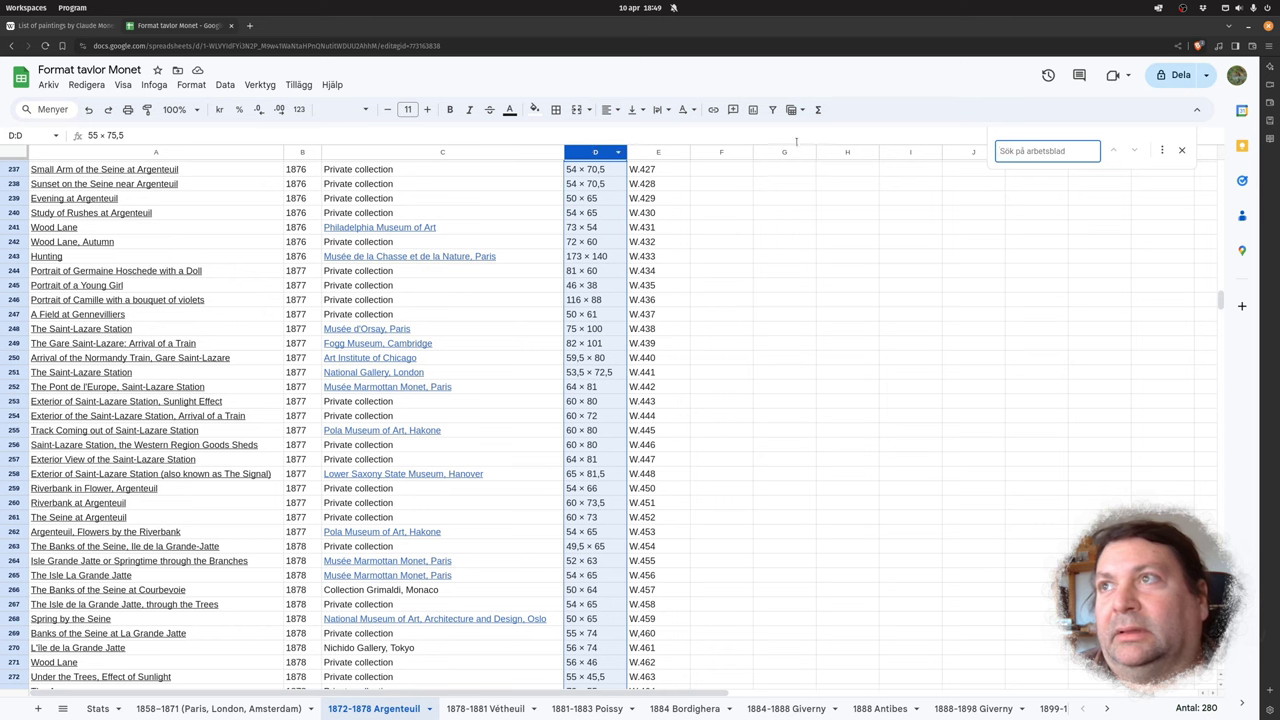
pyautogui.click(1162, 150)
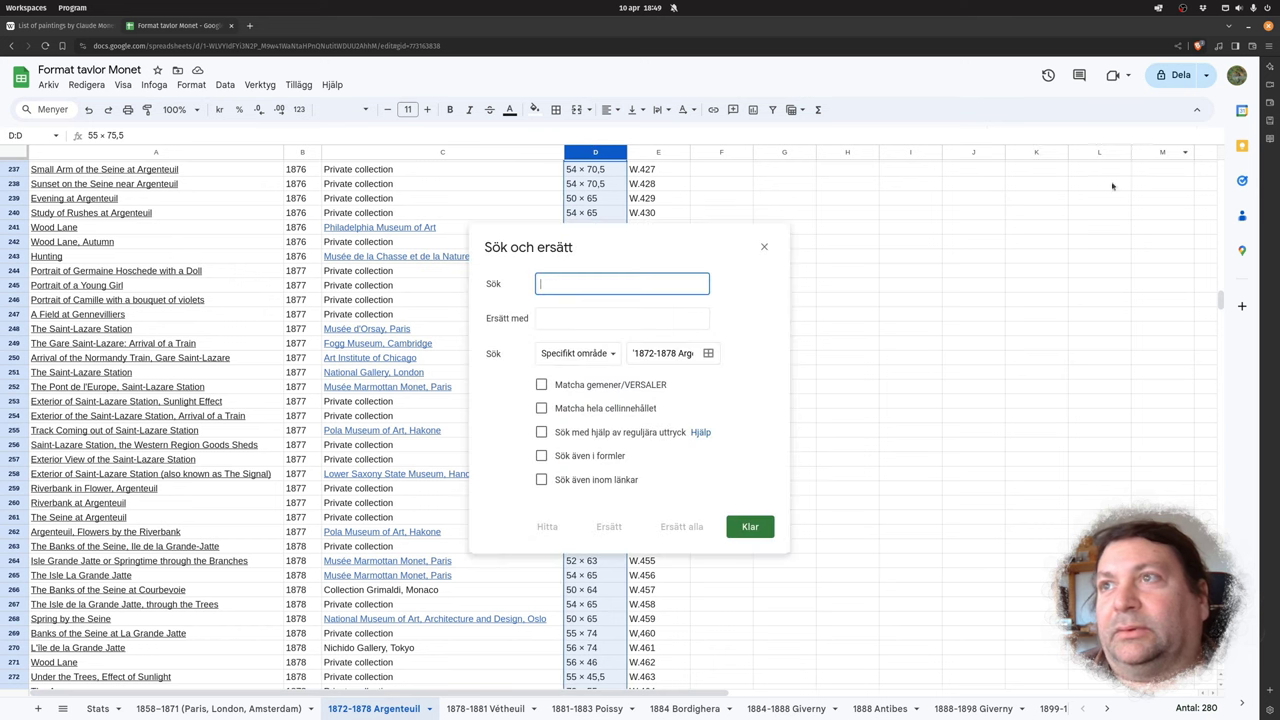
pyautogui.write(',')
pyautogui.click(575, 316)
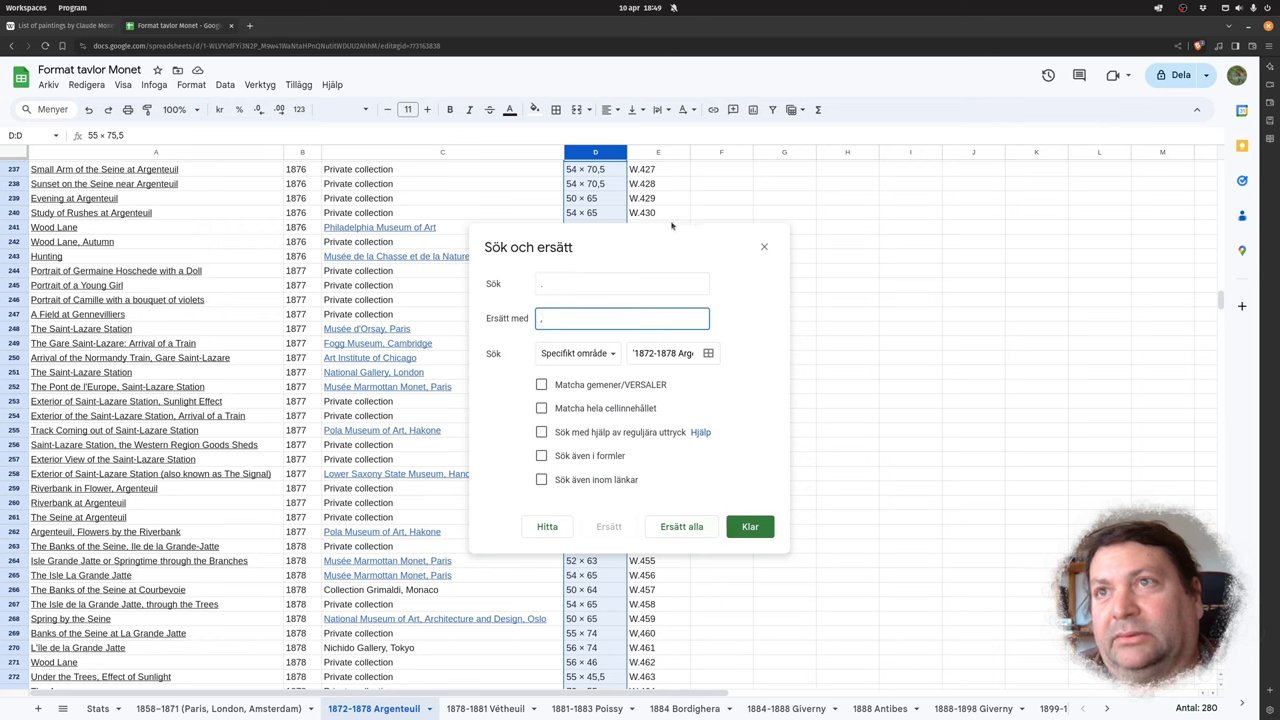
pyautogui.click(764, 248)
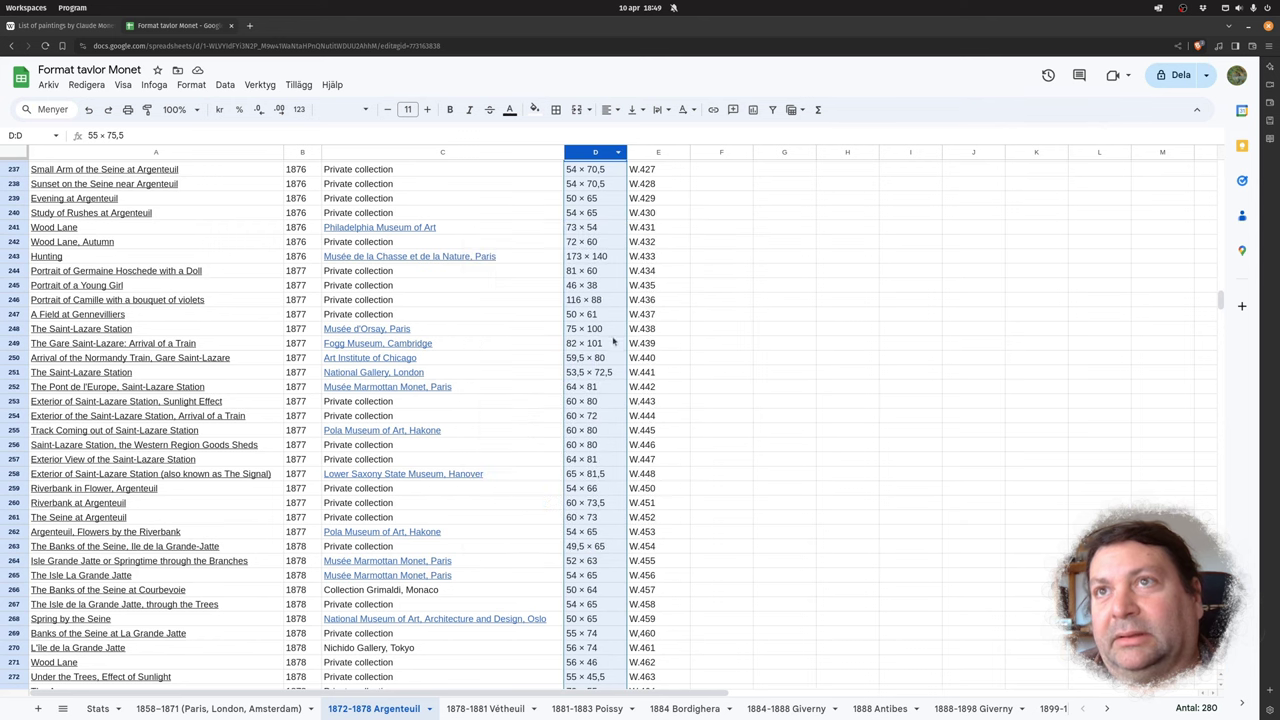
# Examine the combined dimension list on the Stats sheet from its first row to its last.
pyautogui.click(100, 709)
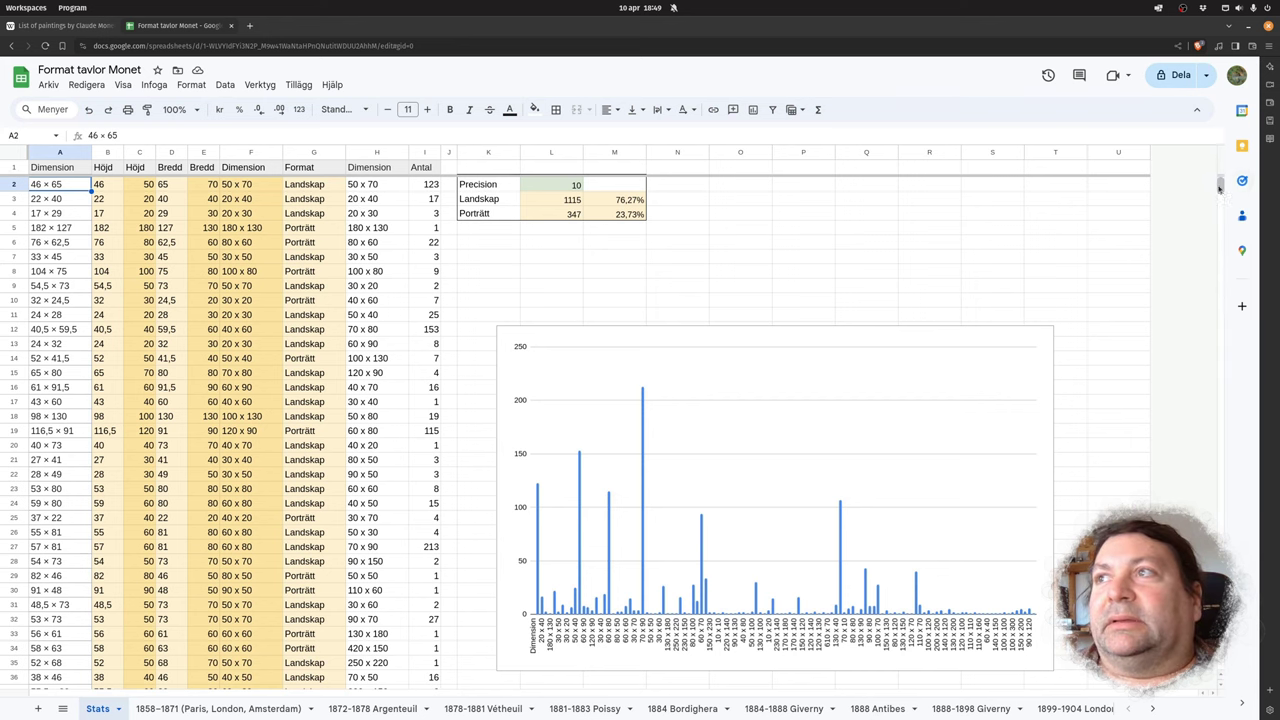
pyautogui.moveTo(1221, 186); pyautogui.dragTo(1203, 517)
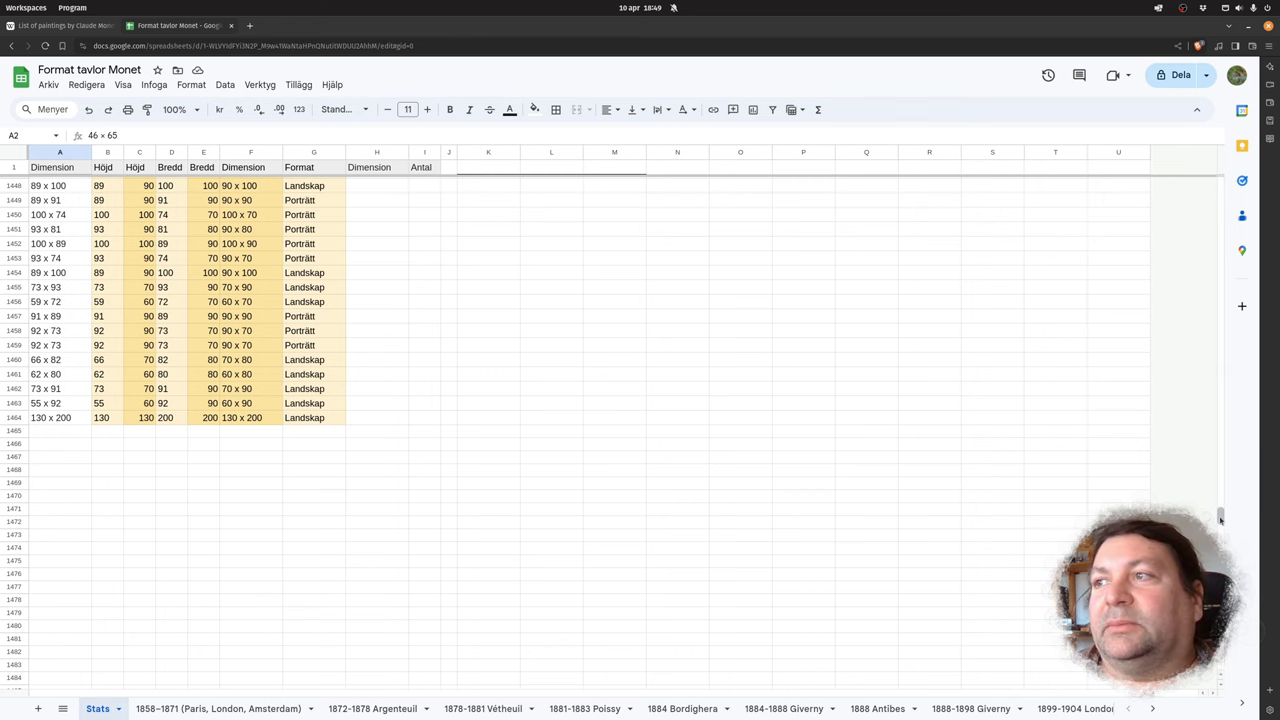
pyautogui.moveTo(1220, 519); pyautogui.dragTo(1218, 180)
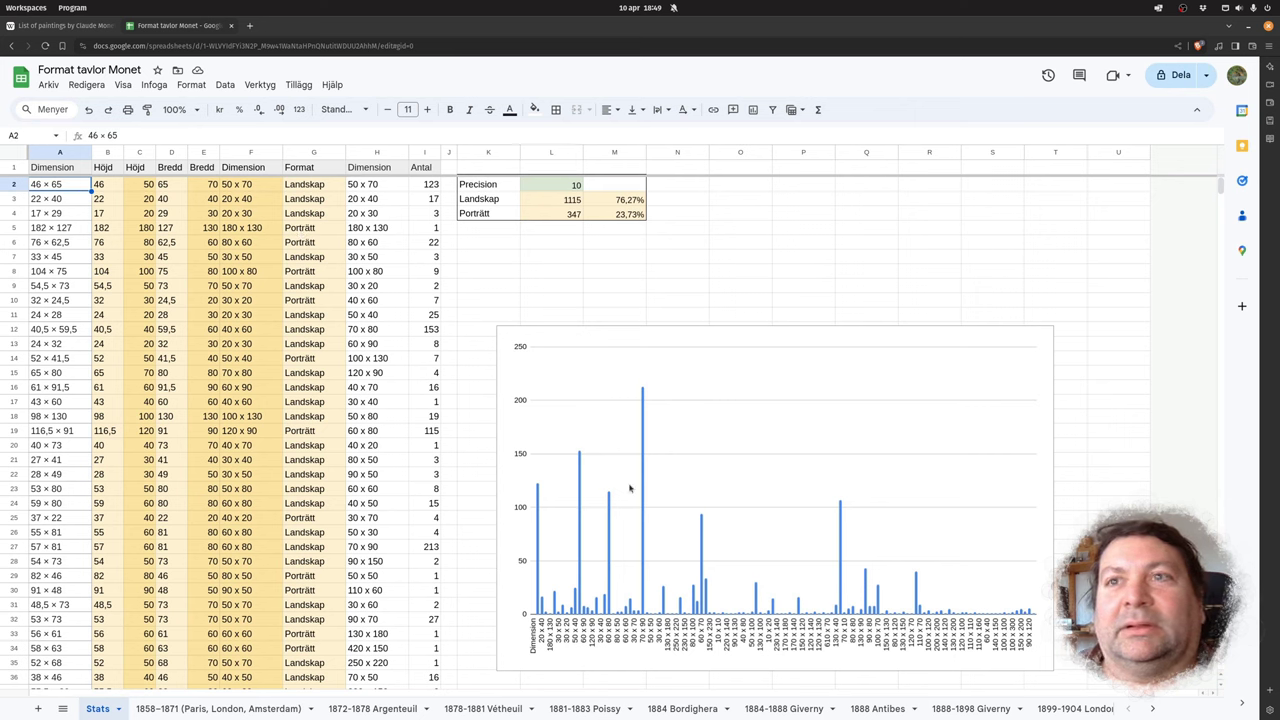
# Inspect the Stats formulas for height in B2, width in D2 and orientation in G2.
pyautogui.click(101, 186)
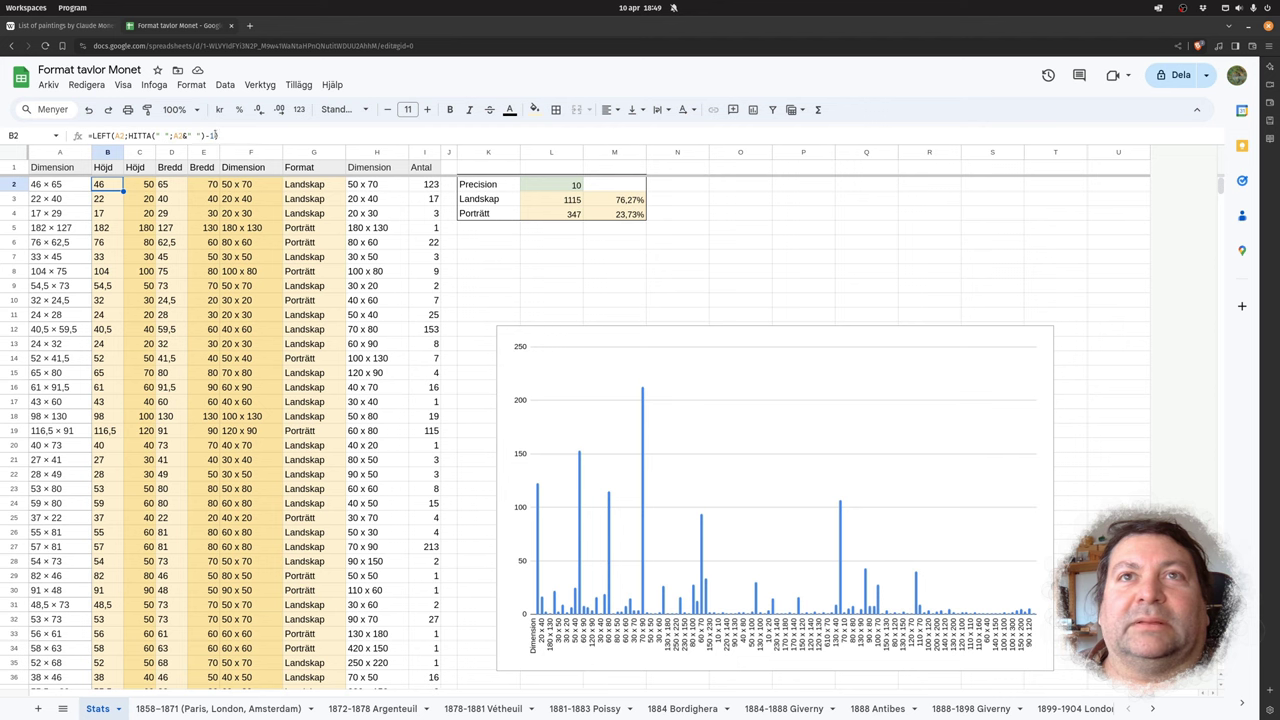
pyautogui.click(163, 188)
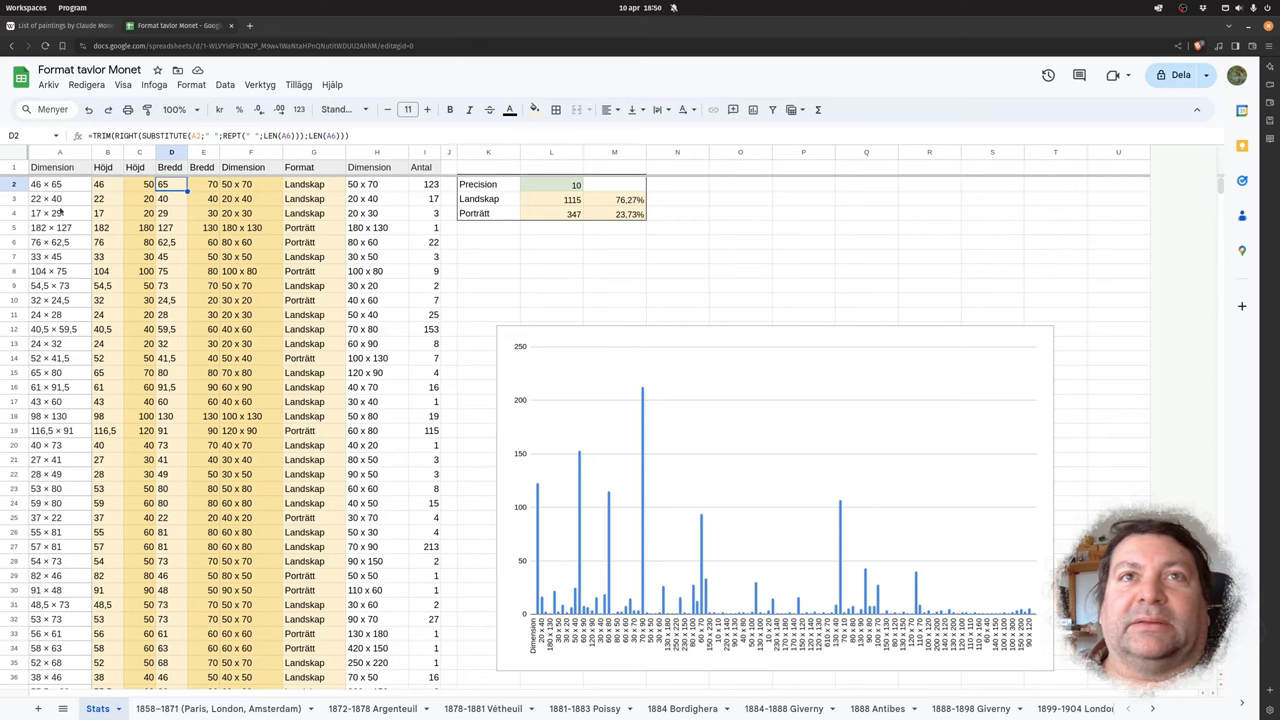
pyautogui.click(107, 188)
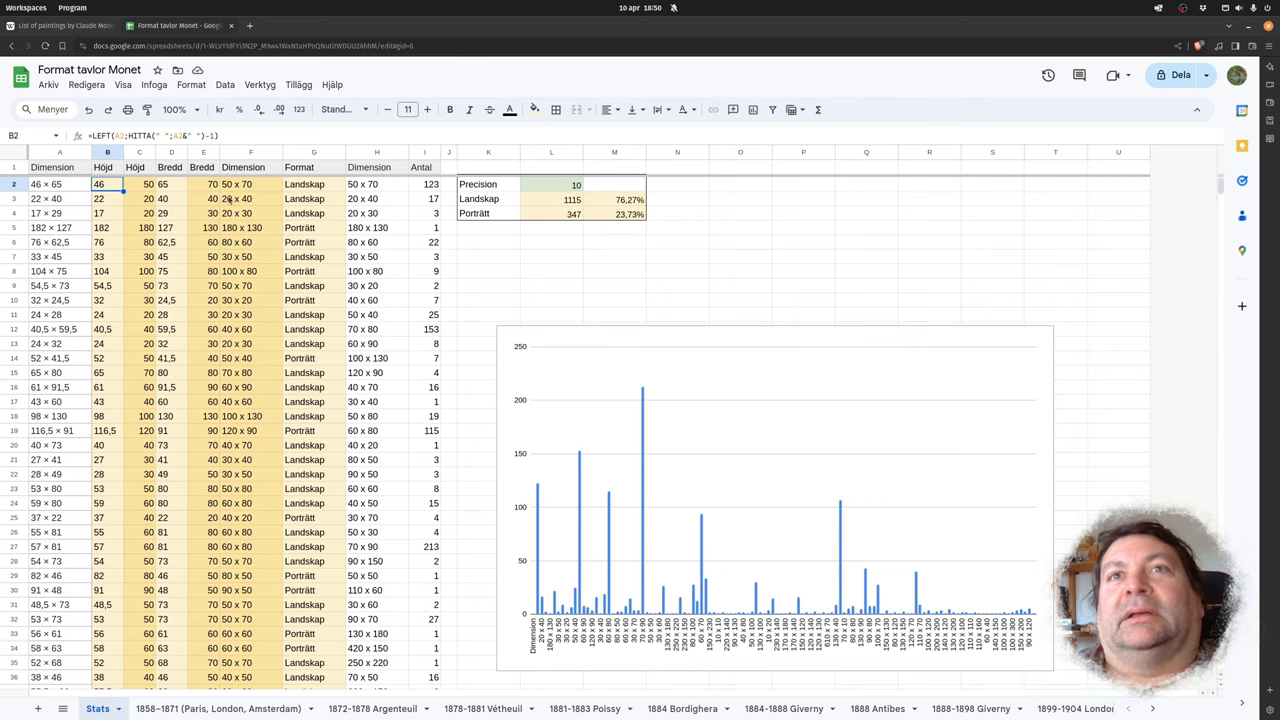
pyautogui.click(310, 186)
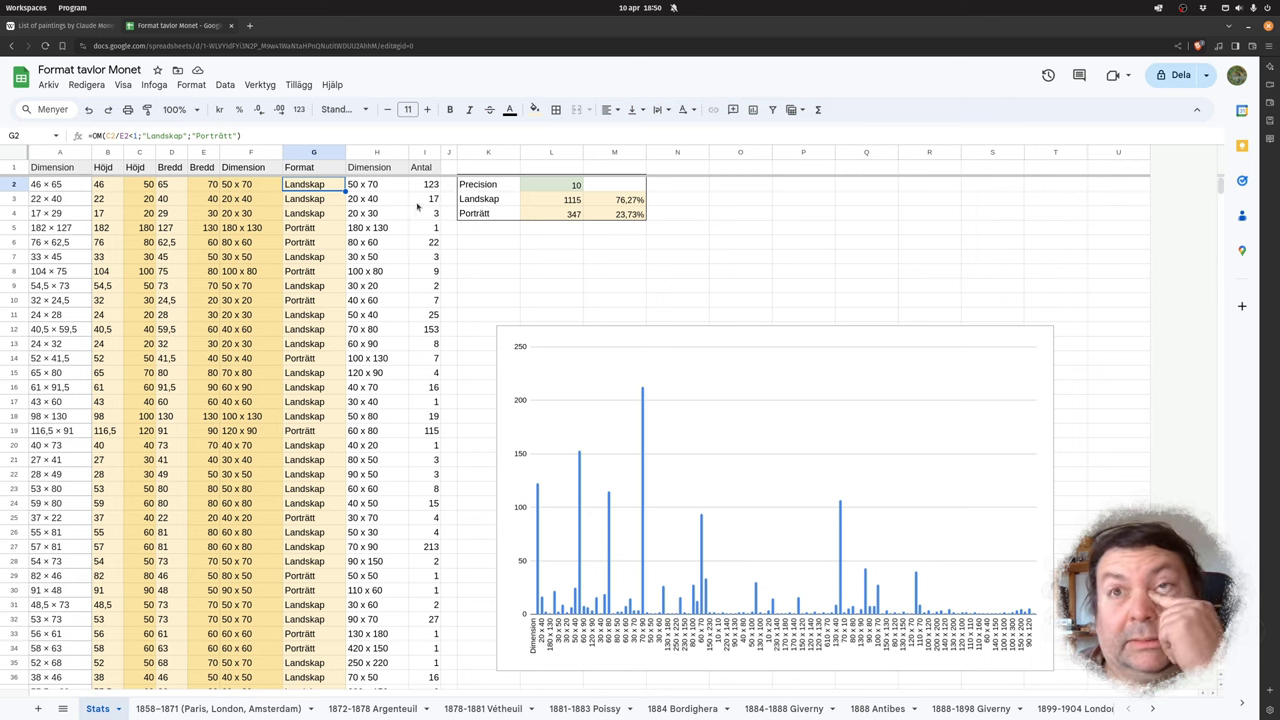
pyautogui.click(712, 257)
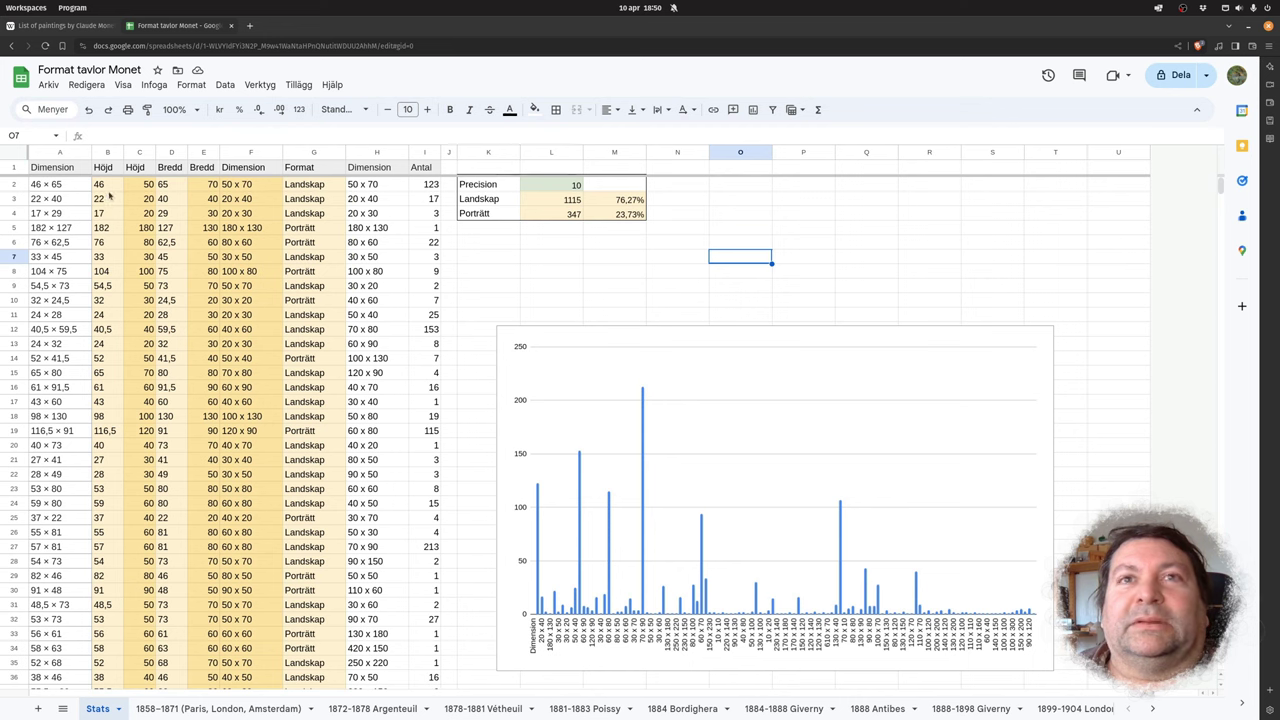
# Set the Precision value in cell L2 of the Stats sheet to 1.
pyautogui.doubleClick(557, 187)
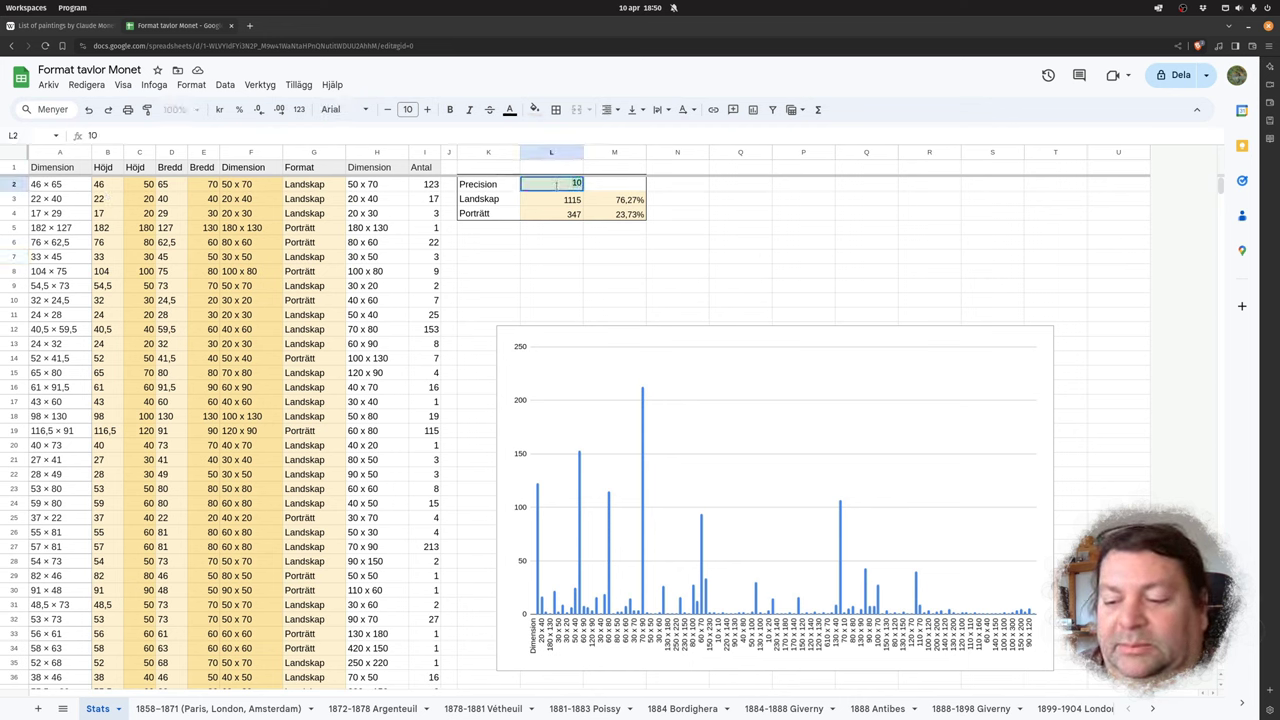
pyautogui.write('1')
pyautogui.press('Return')
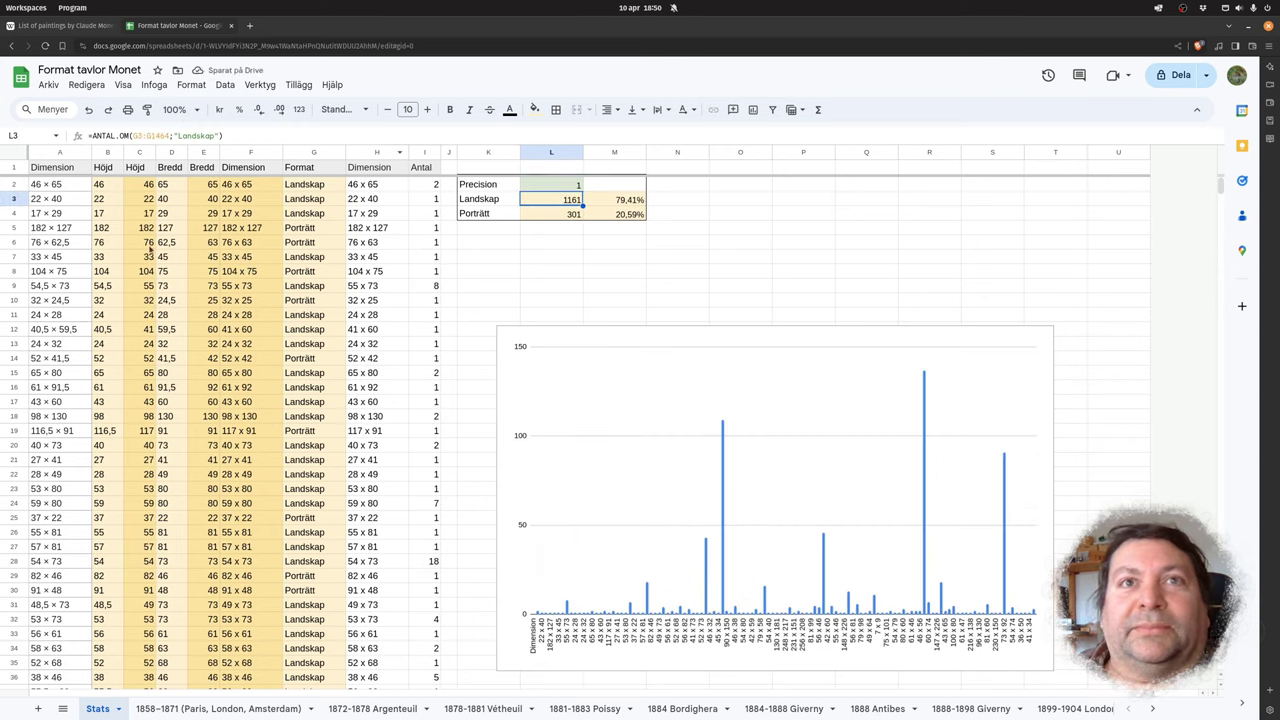
# Set the Precision value in cell L2 to 2.
pyautogui.doubleClick(575, 184)
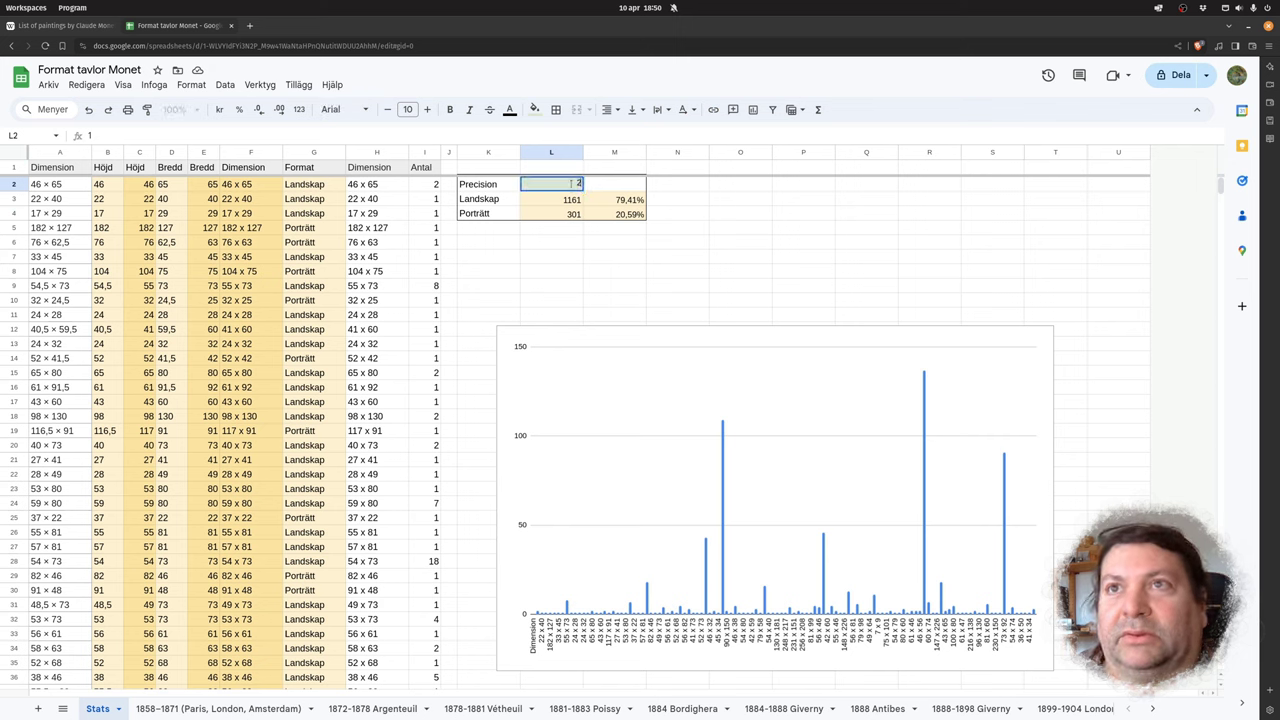
pyautogui.write('2')
pyautogui.press('Return')
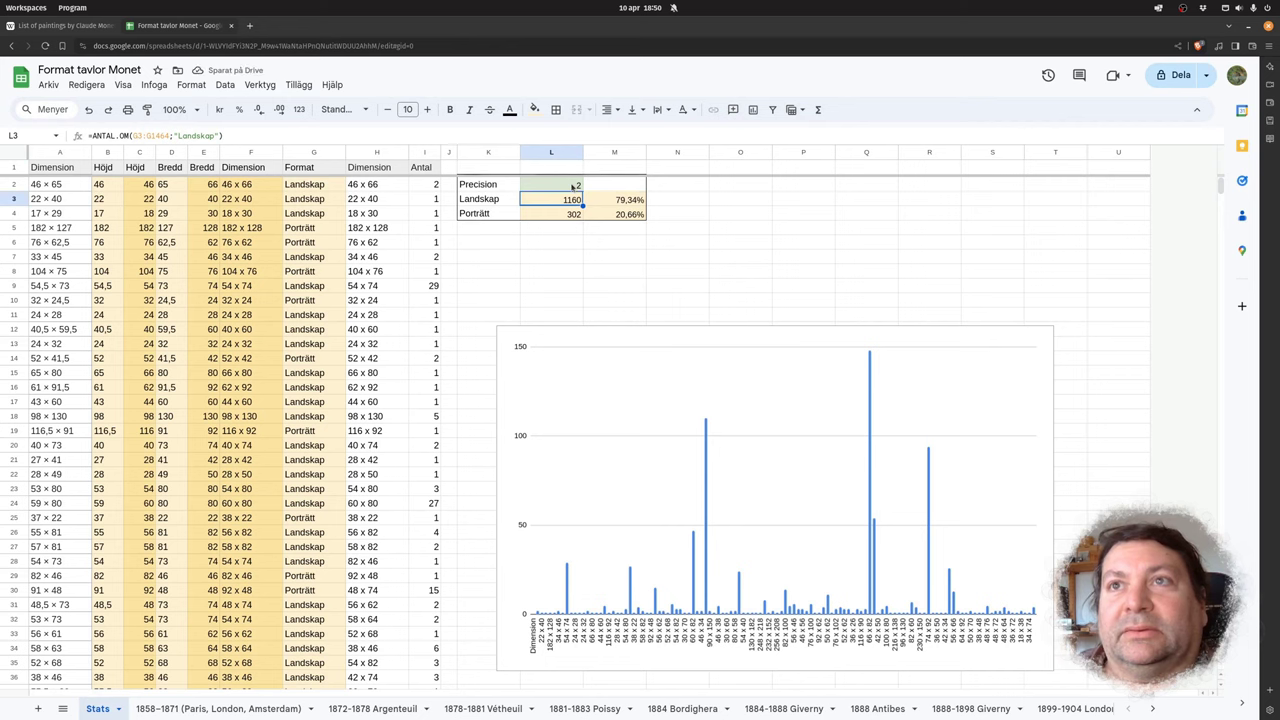
# Set the Precision value in cell L2 back to 1.
pyautogui.doubleClick(574, 184)
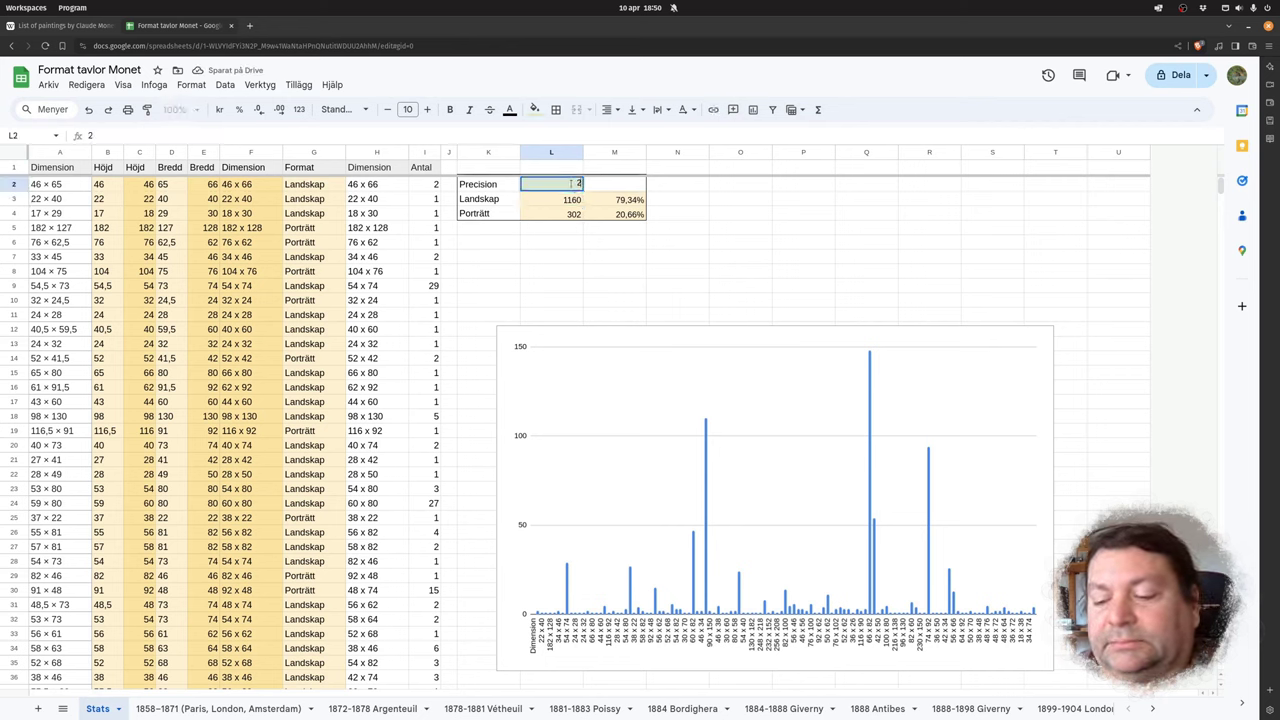
pyautogui.press('BackSpace')
pyautogui.write('1')
pyautogui.press('Return')
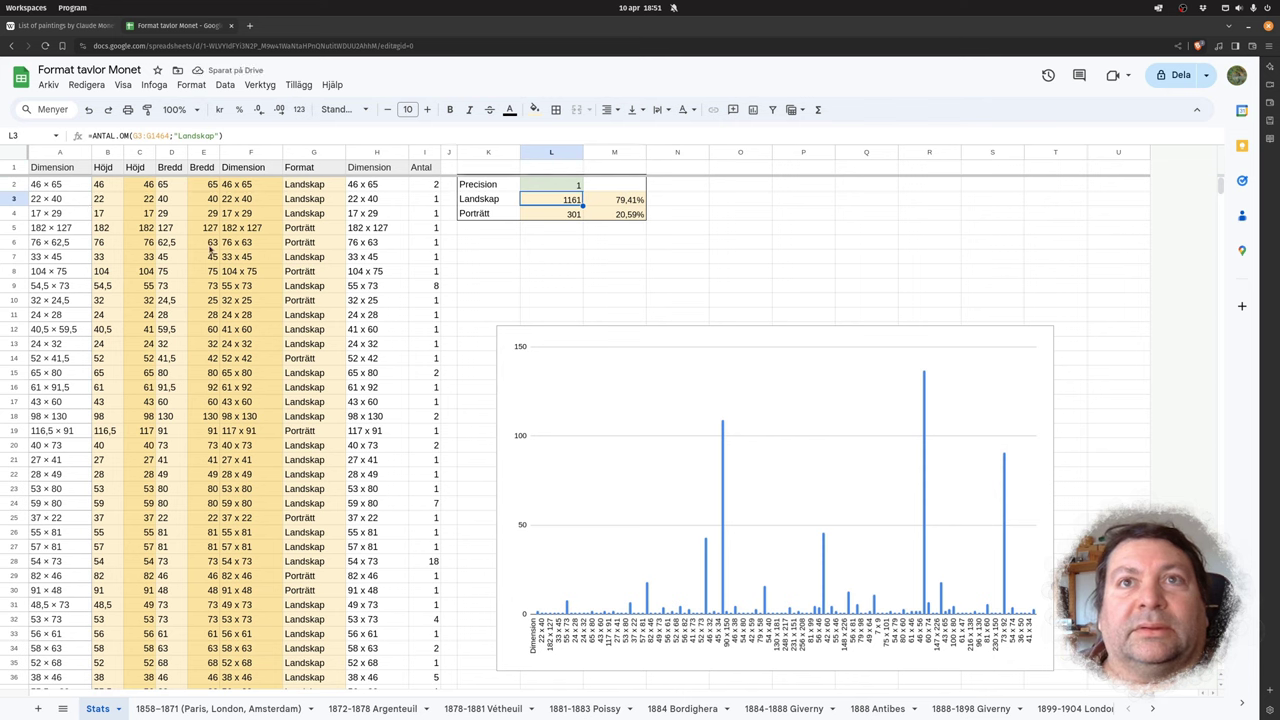
# Set the Precision value in cell L2 to 0,5.
pyautogui.doubleClick(567, 186)
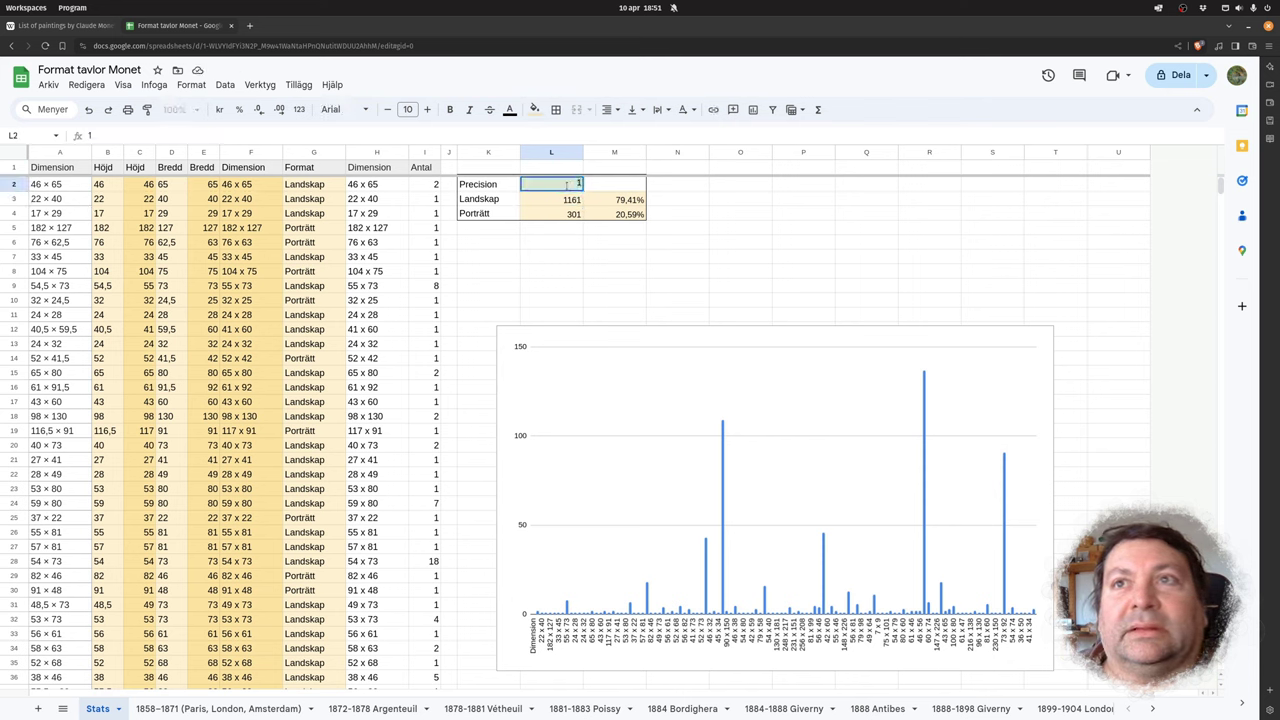
pyautogui.press('BackSpace')
pyautogui.write('0,5')
pyautogui.press('Return')
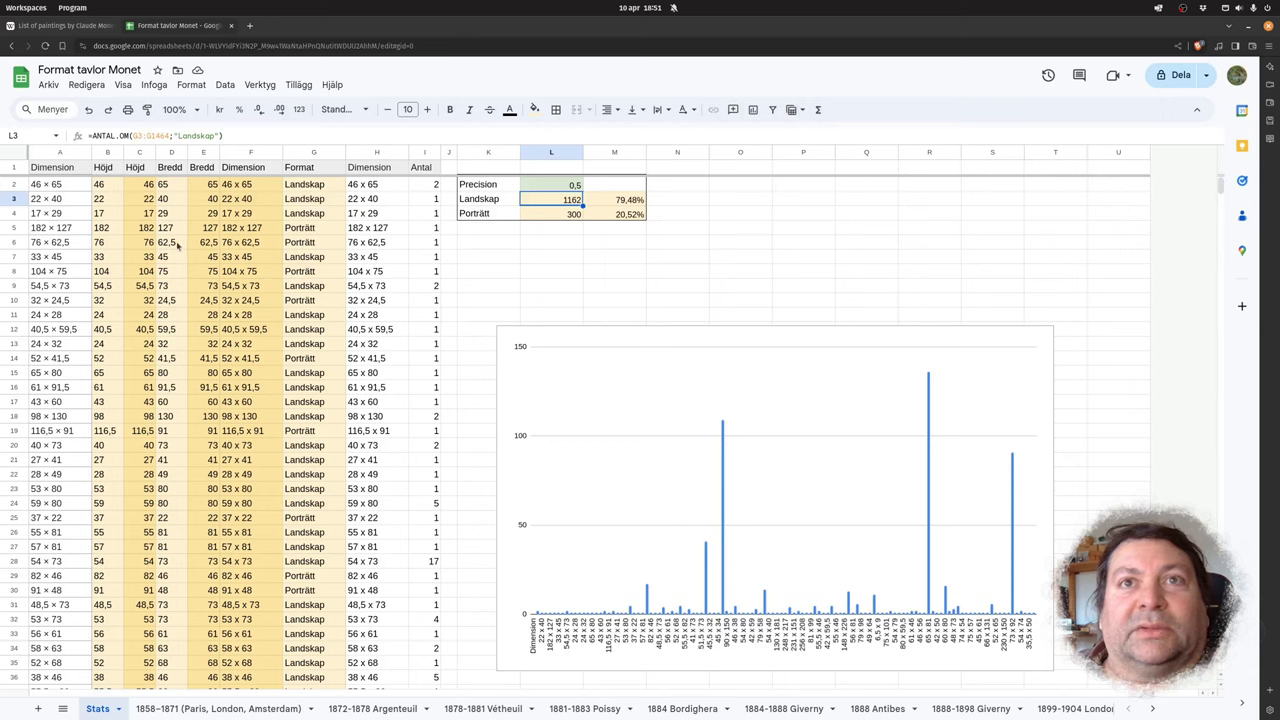
# Set the Precision value in cell L2 to 2.
pyautogui.doubleClick(561, 187)
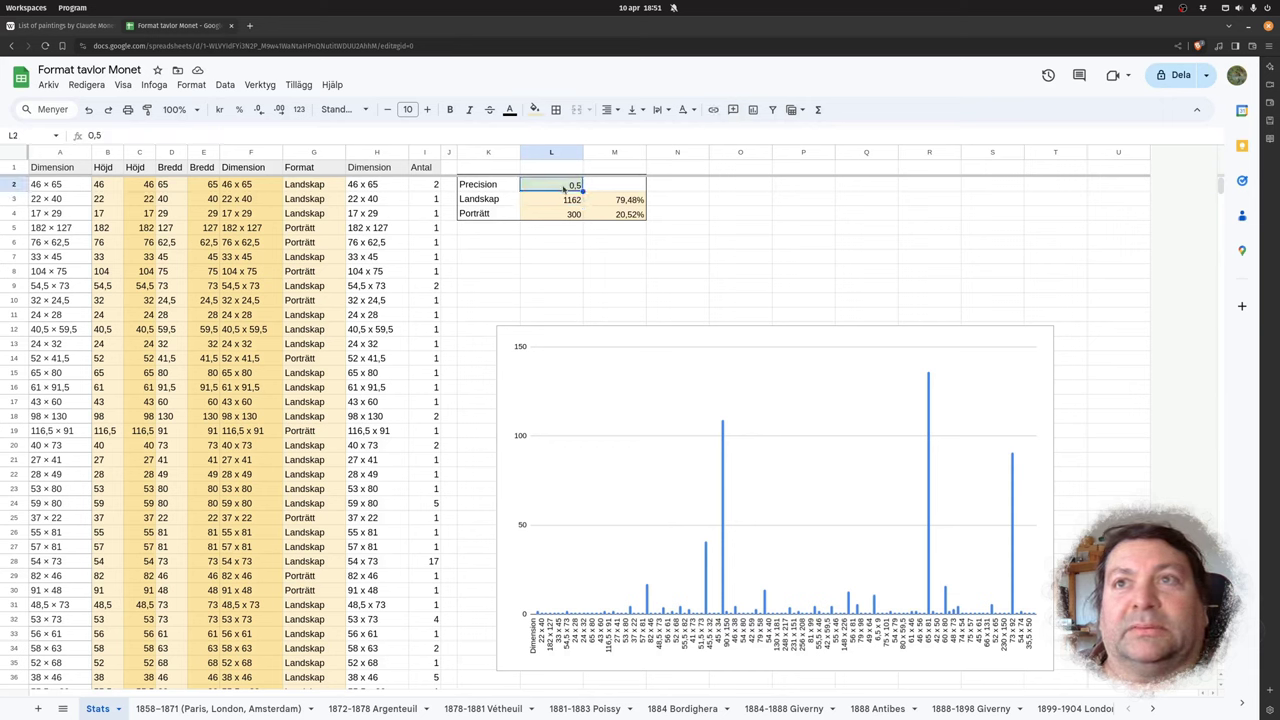
pyautogui.write('2')
pyautogui.press('Return')
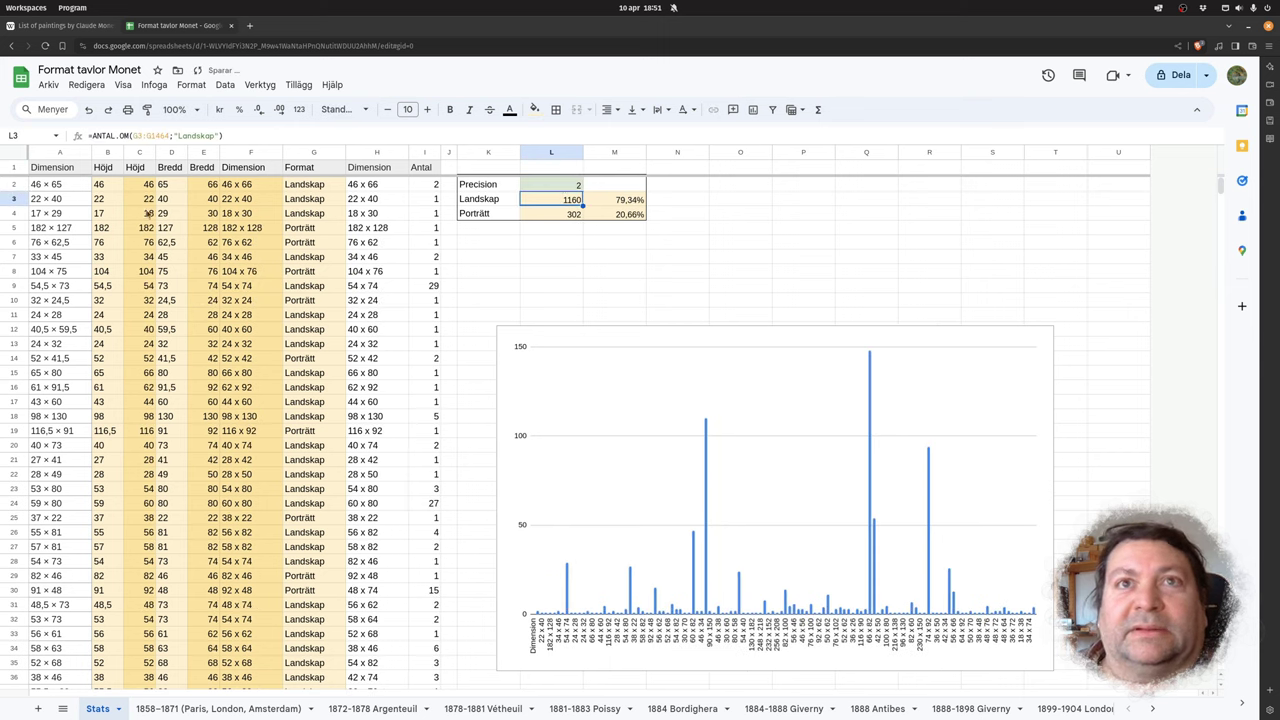
# Inspect the MROUND formulas in cells C2, C11 and C16 of the rounded Höjd column.
pyautogui.click(144, 186)
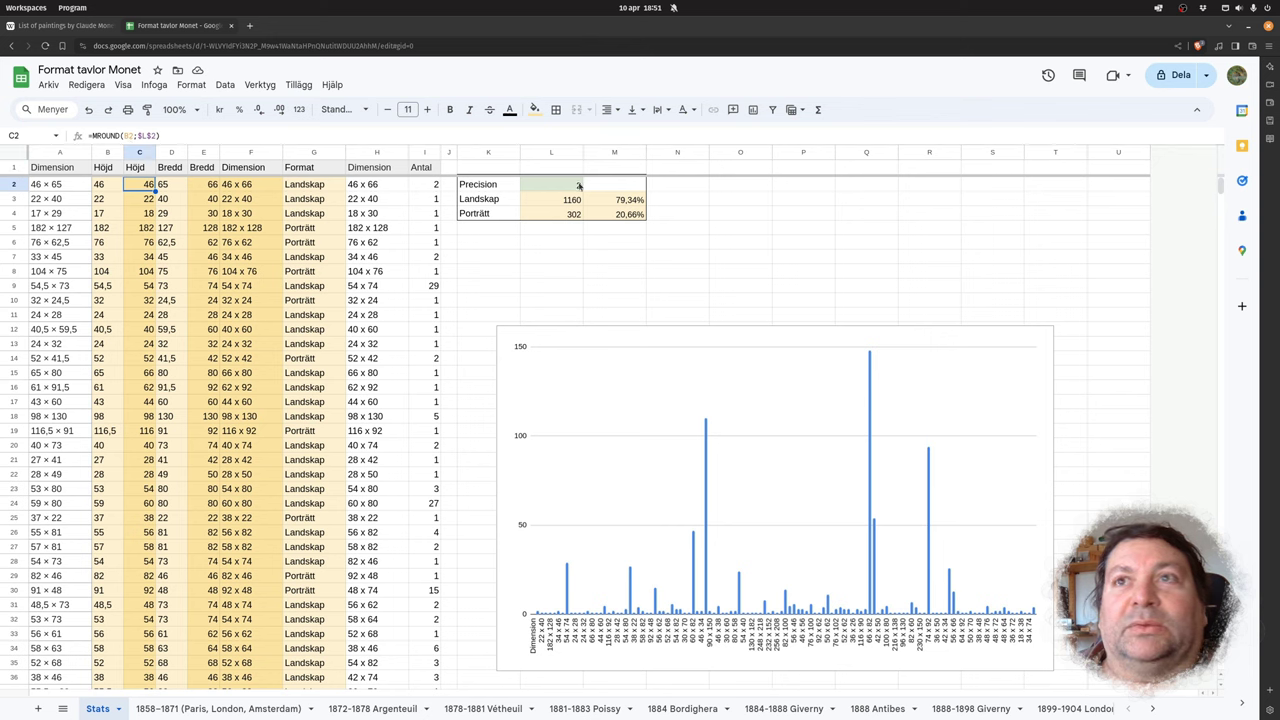
pyautogui.click(144, 315)
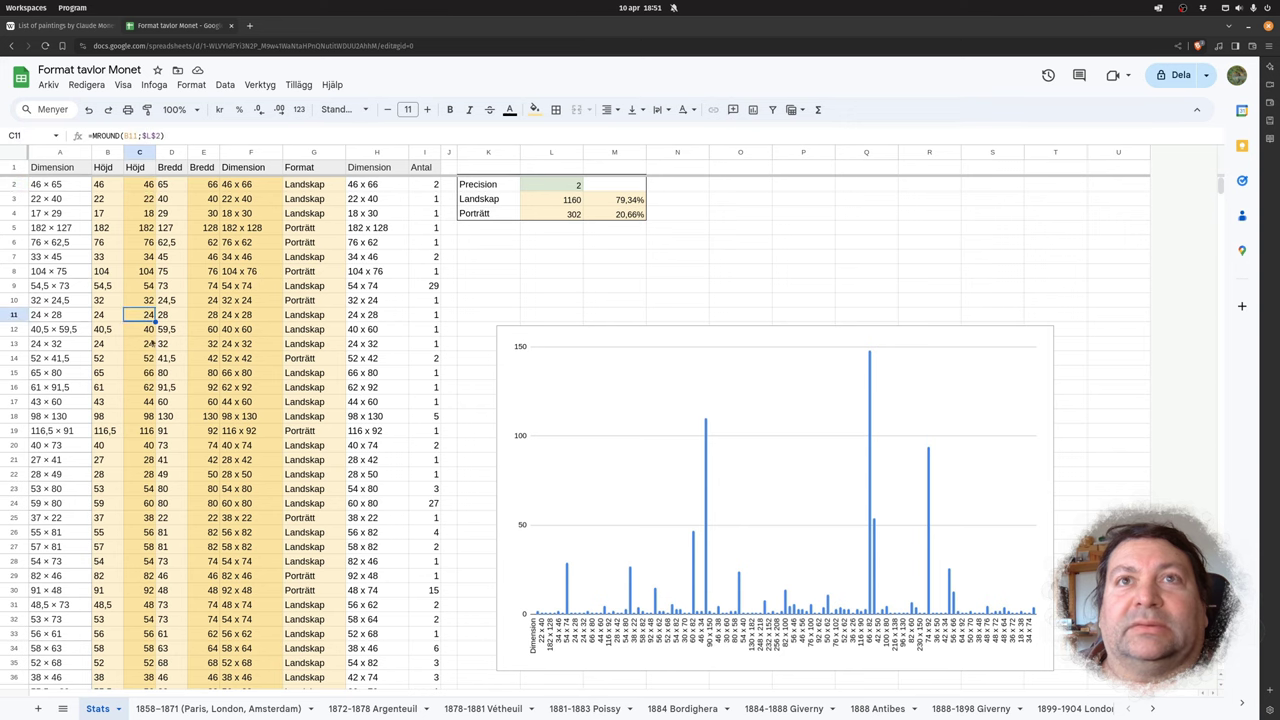
pyautogui.click(146, 386)
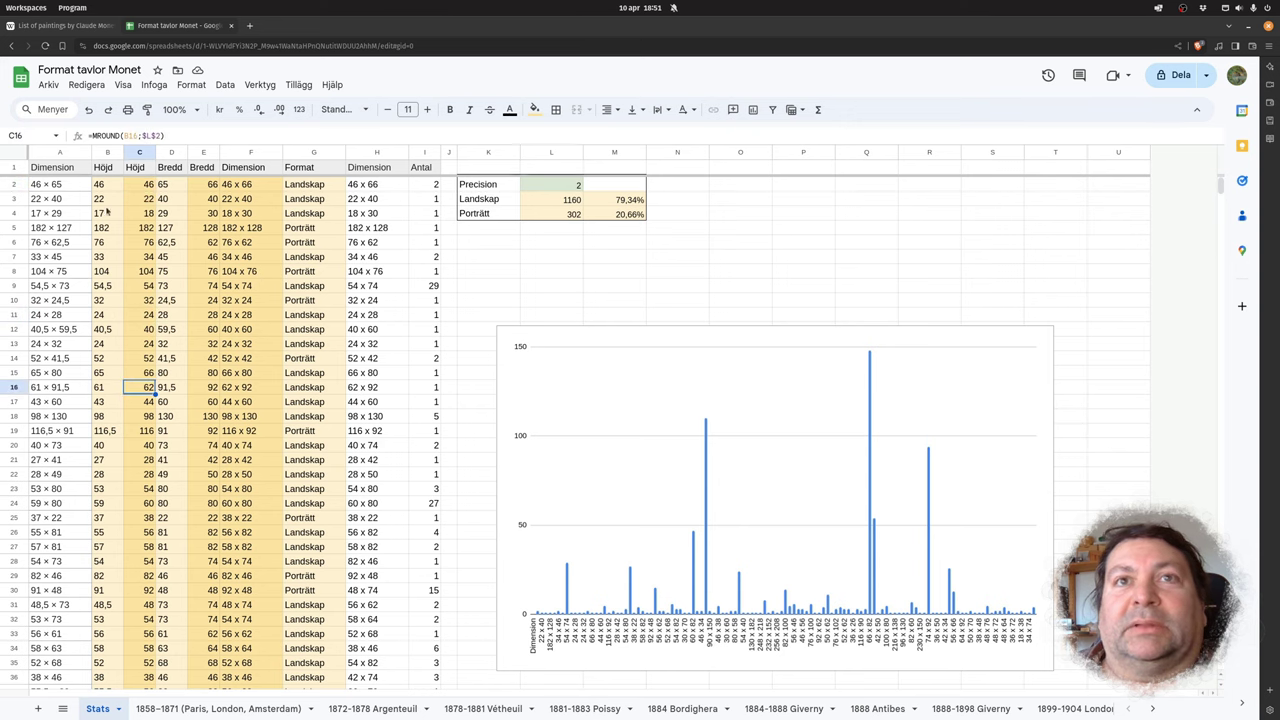
# Fill the rounding formula from cell C2 down through C6 in the Höjd column.
pyautogui.click(134, 189)
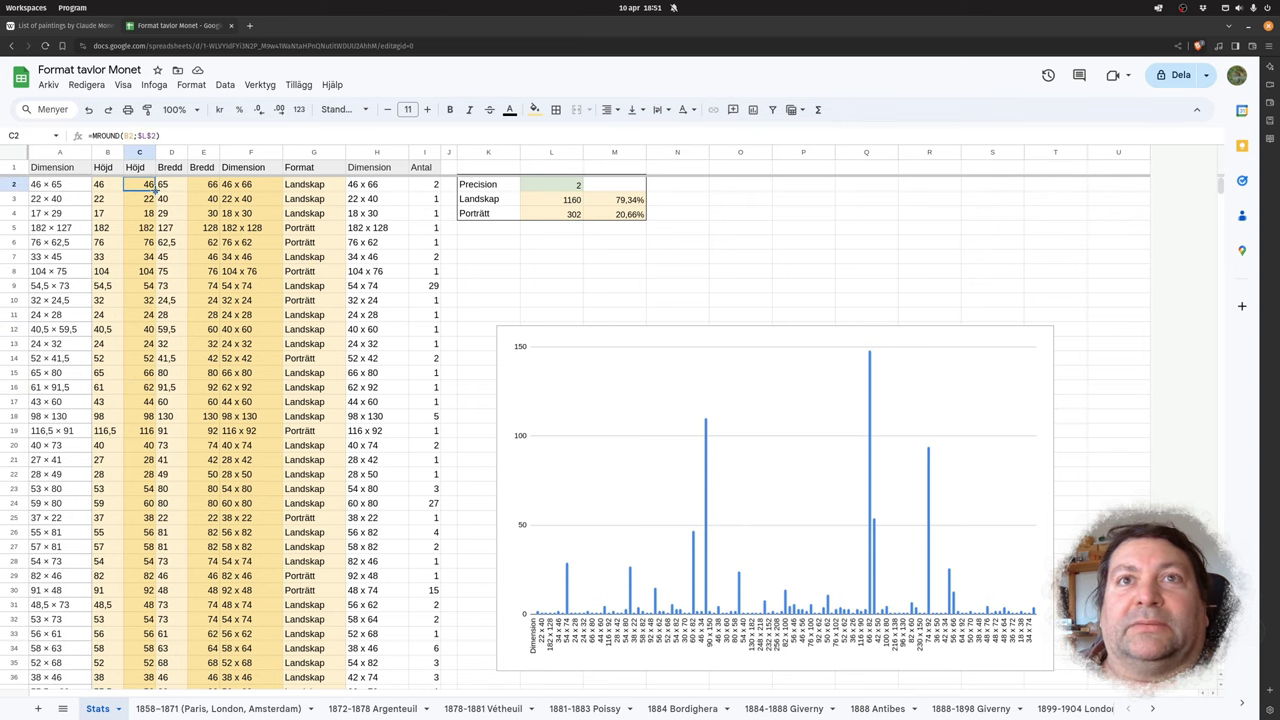
pyautogui.moveTo(155, 191); pyautogui.dragTo(166, 247)
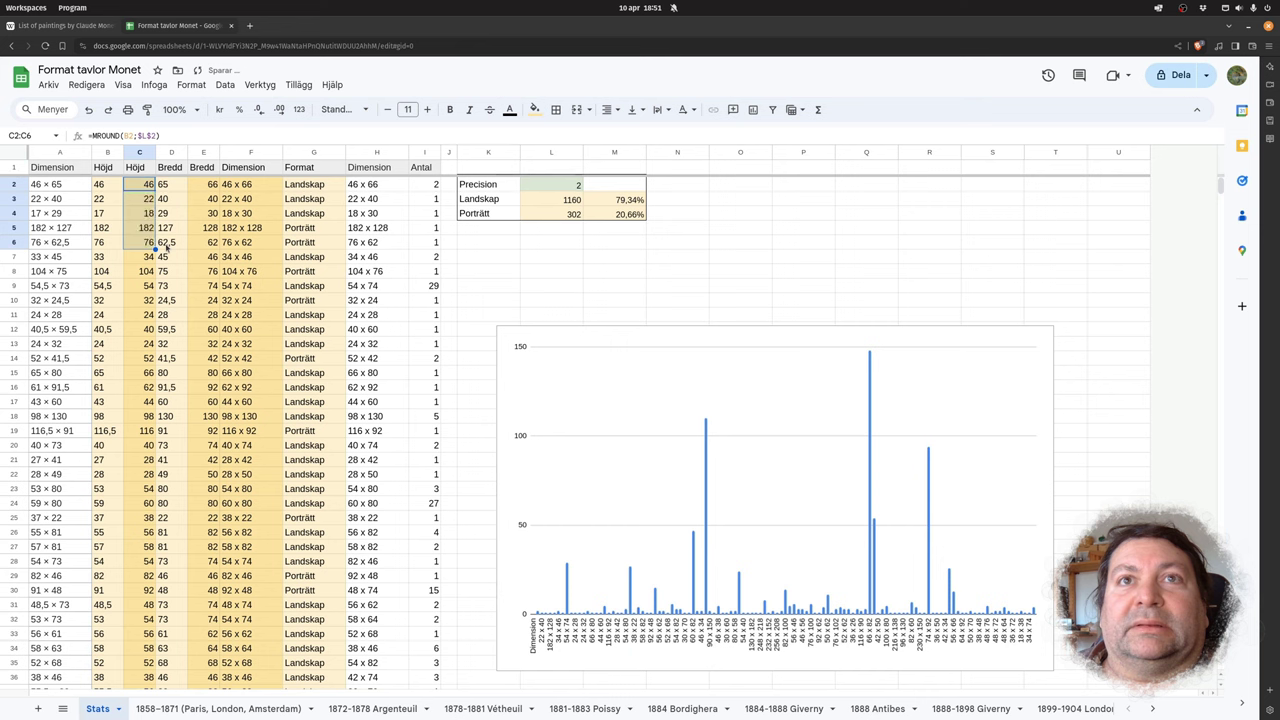
pyautogui.click(578, 248)
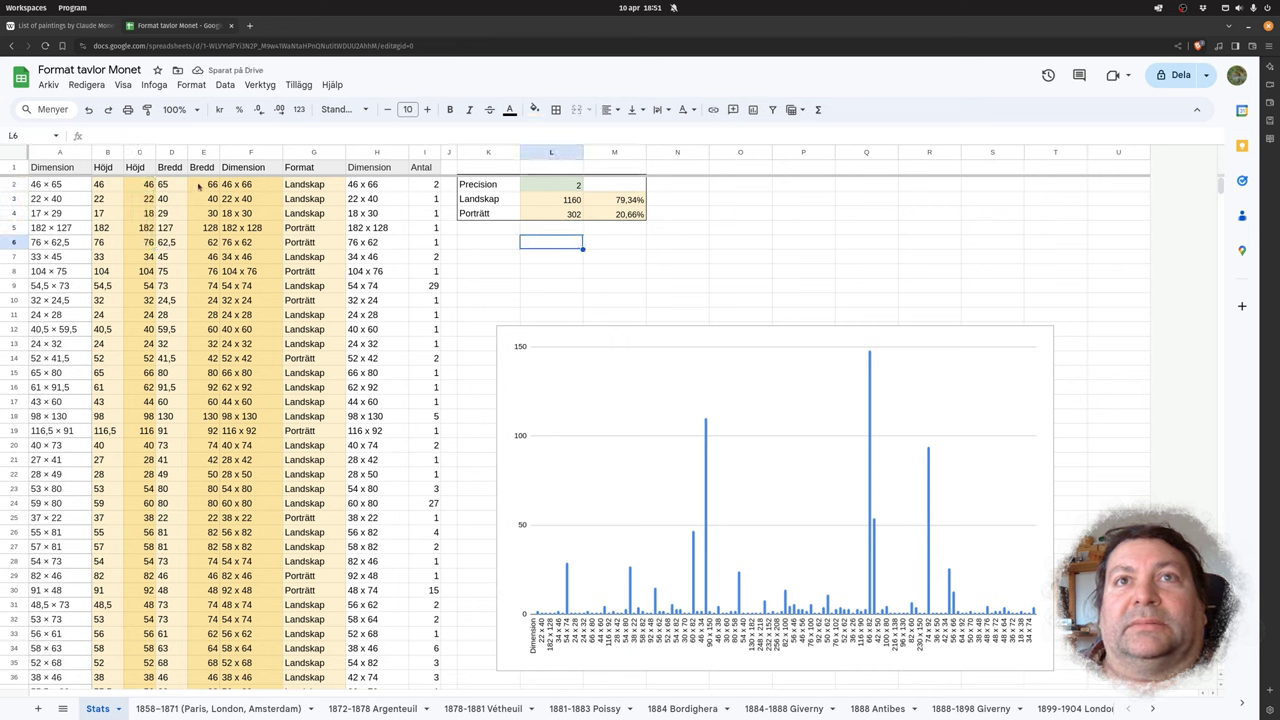
# Set the Precision value in cell L2 to 5.
pyautogui.click(560, 184)
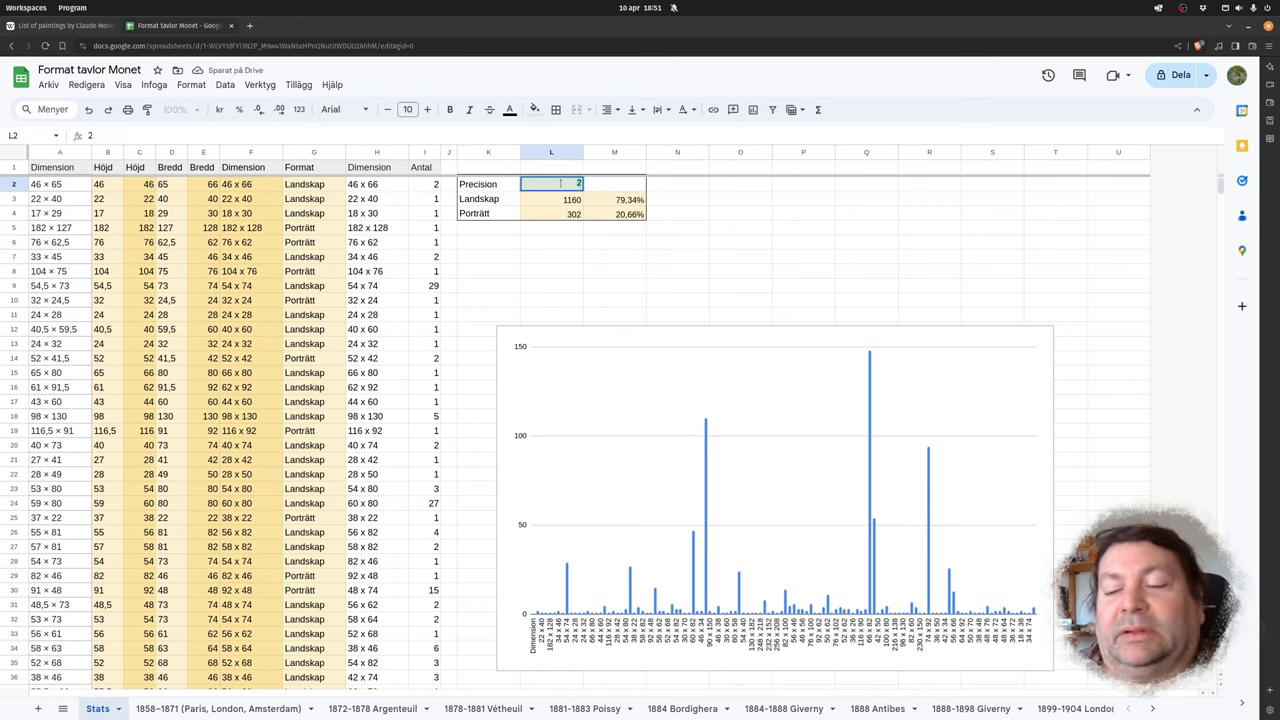
pyautogui.press('Return')
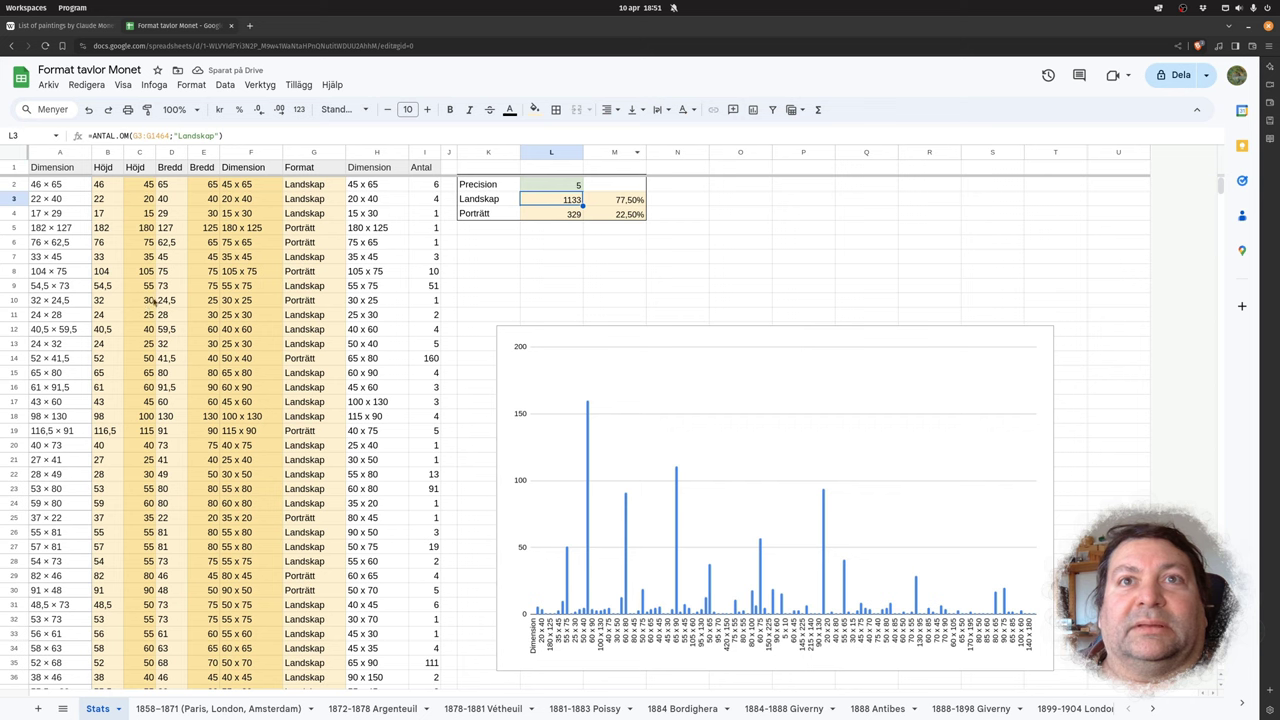
# Set the Precision value in cell L2 to 10.
pyautogui.doubleClick(558, 185)
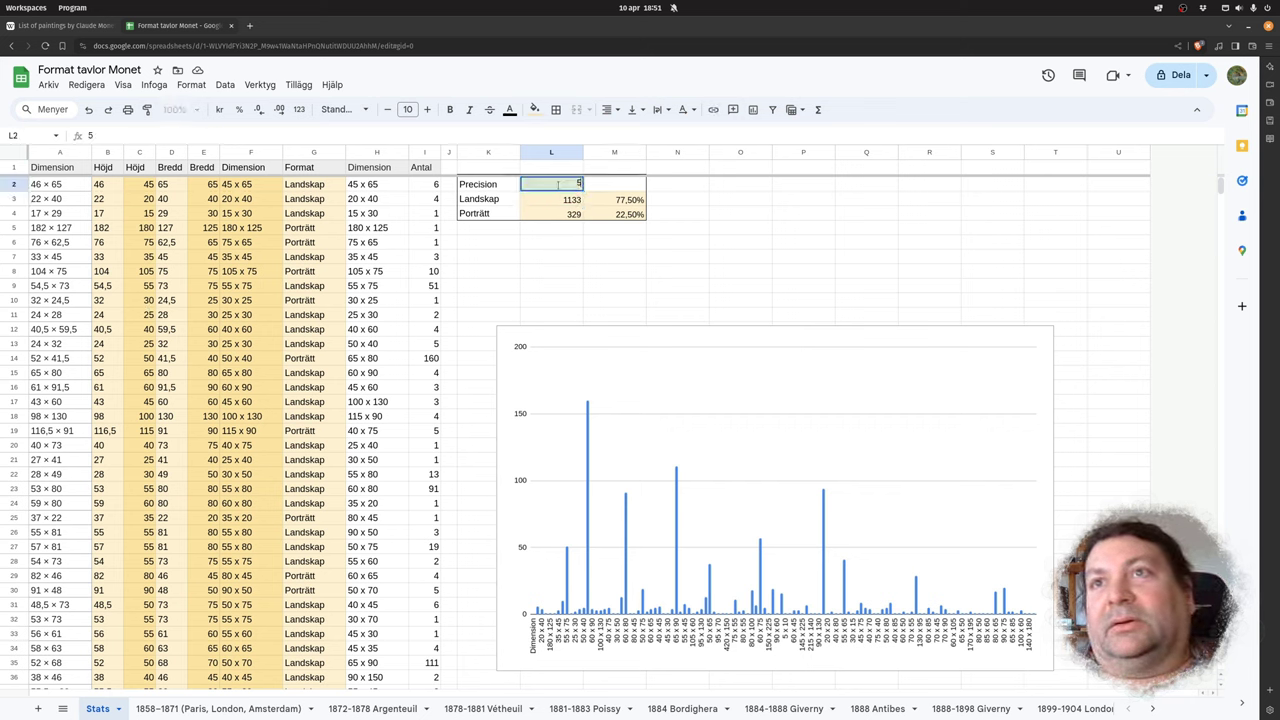
pyautogui.press('Return')
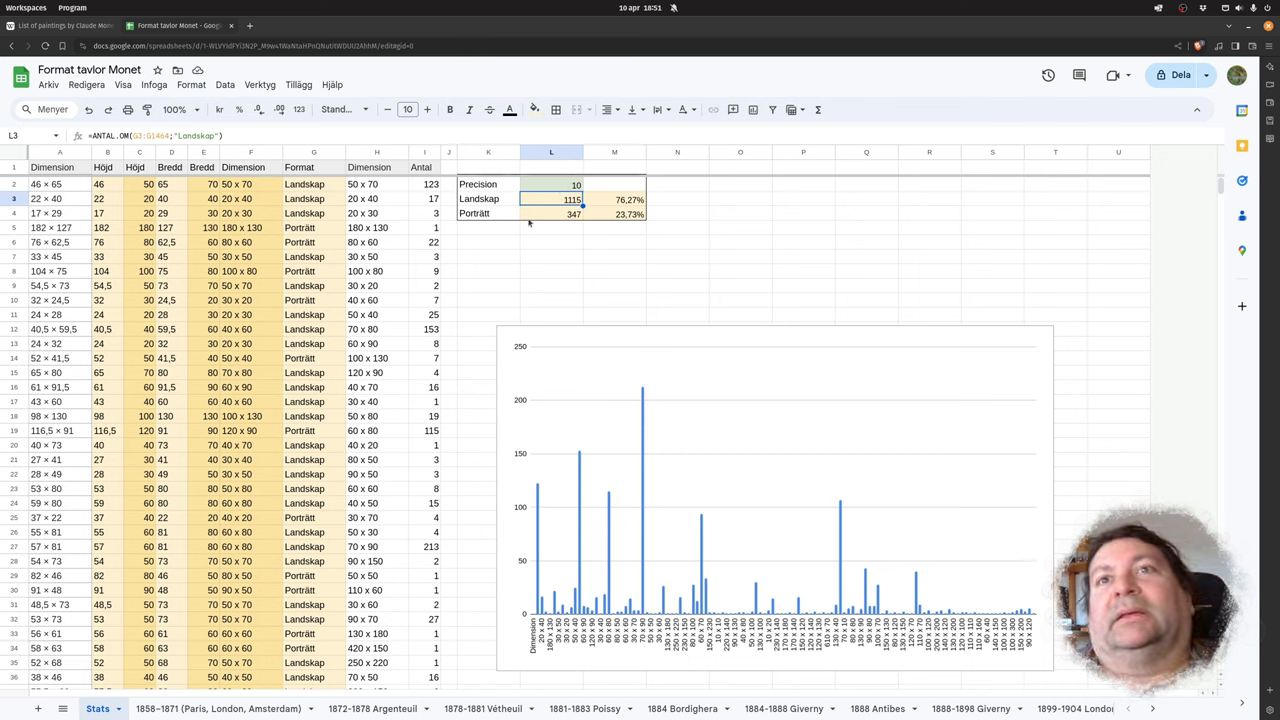
# Examine the unique formula in H2, the cells it fills in the Dimension column, and where that list ends.
pyautogui.click(368, 185)
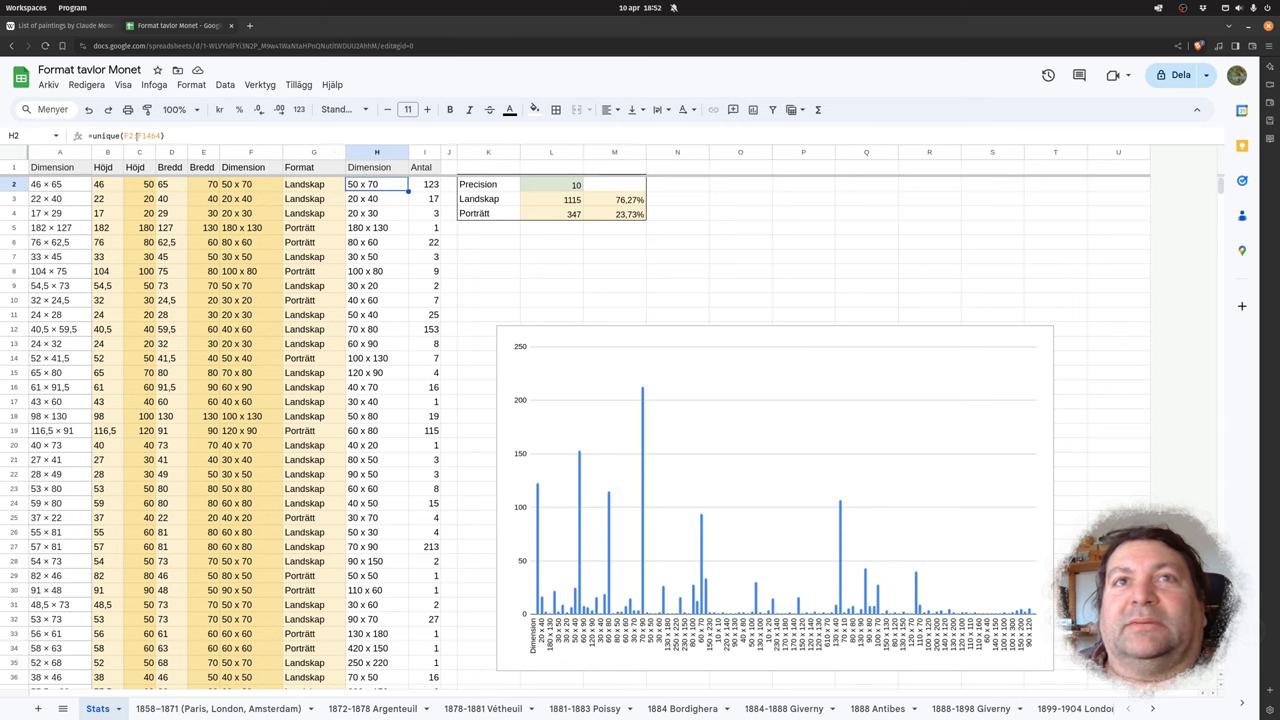
pyautogui.click(375, 200)
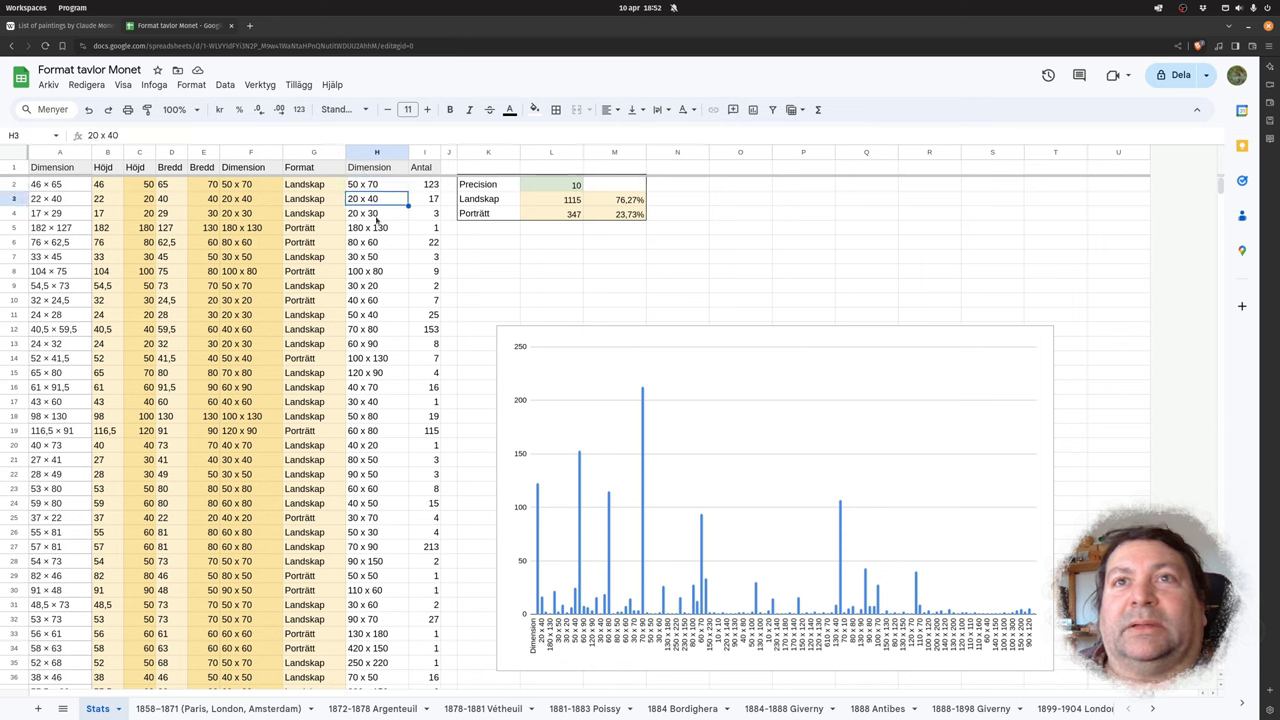
pyautogui.click(377, 221)
pyautogui.click(376, 243)
pyautogui.click(376, 258)
pyautogui.click(373, 186)
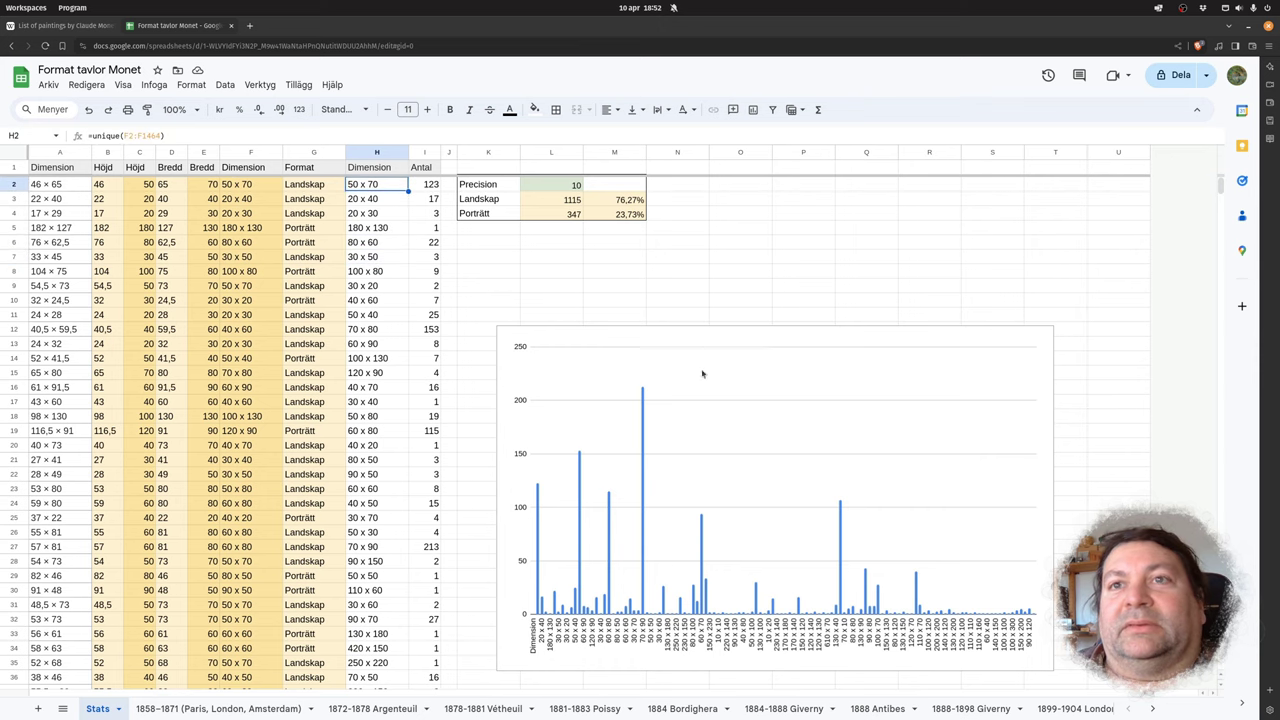
pyautogui.moveTo(1221, 185); pyautogui.dragTo(1221, 205)
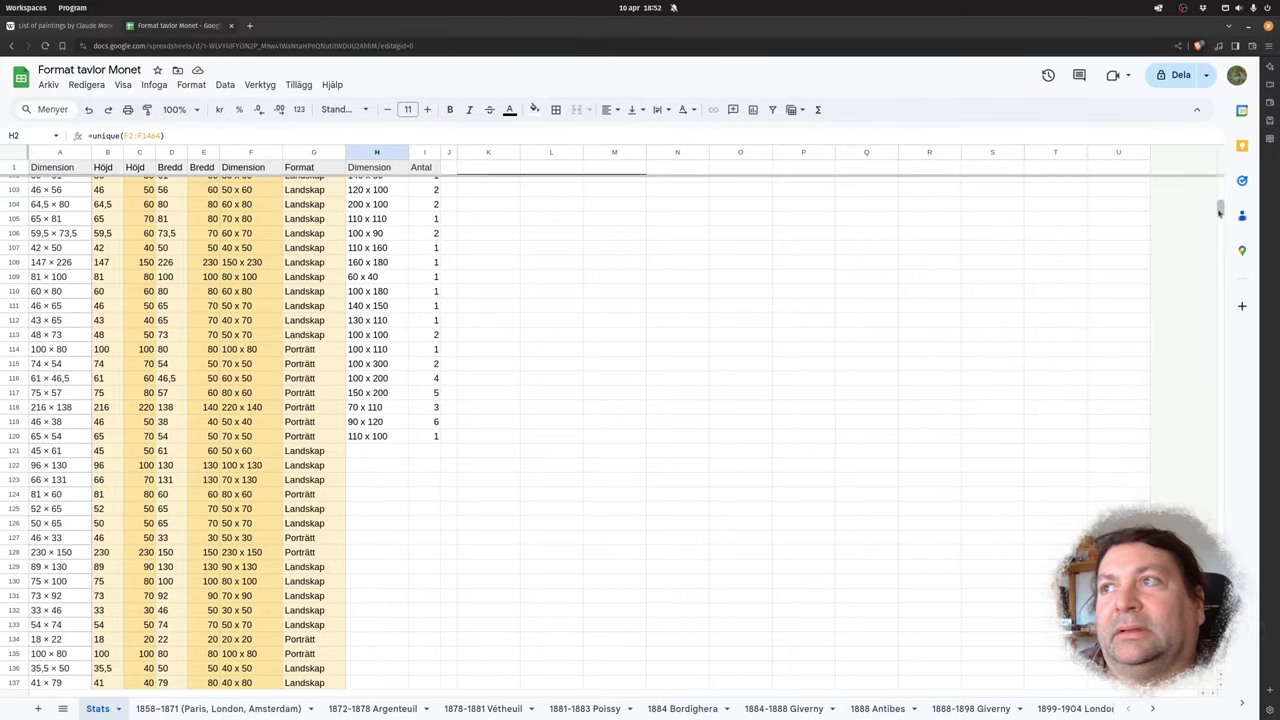
pyautogui.moveTo(1219, 210); pyautogui.dragTo(1220, 184)
# Set the Precision value in cell L2 back to 5.
pyautogui.click(560, 189)
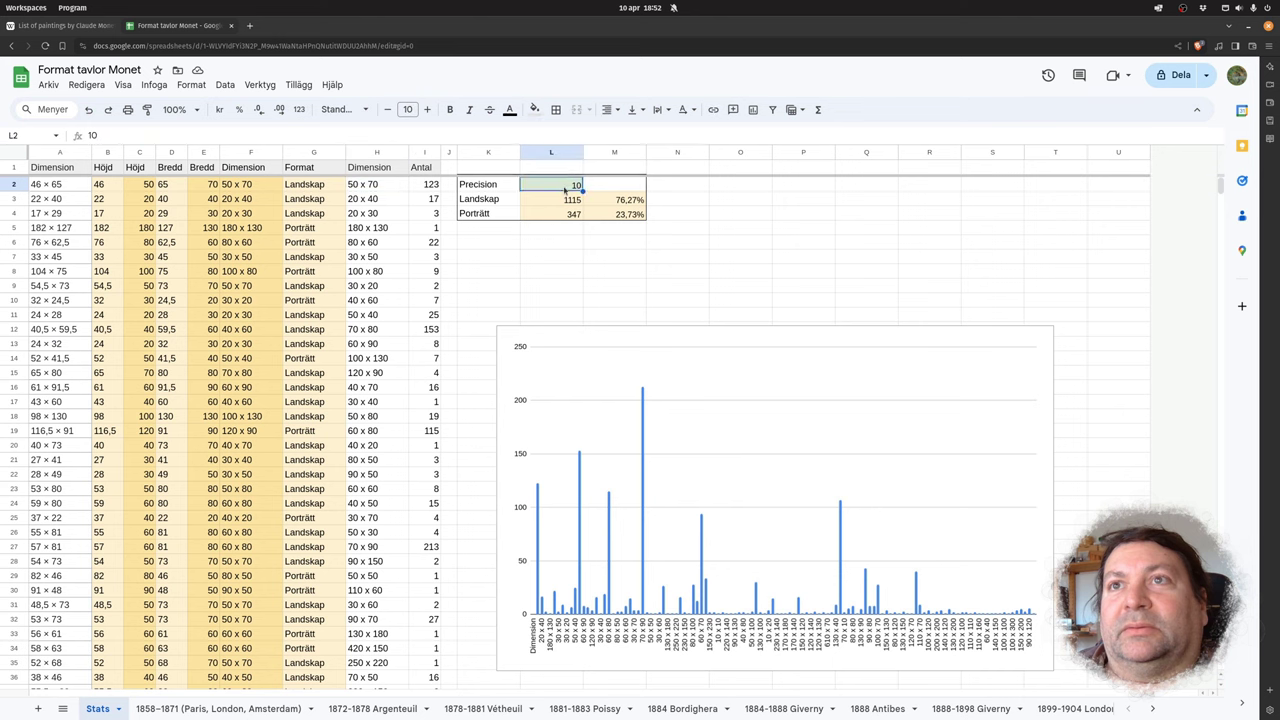
pyautogui.doubleClick(563, 186)
pyautogui.write('5')
pyautogui.press('Return')
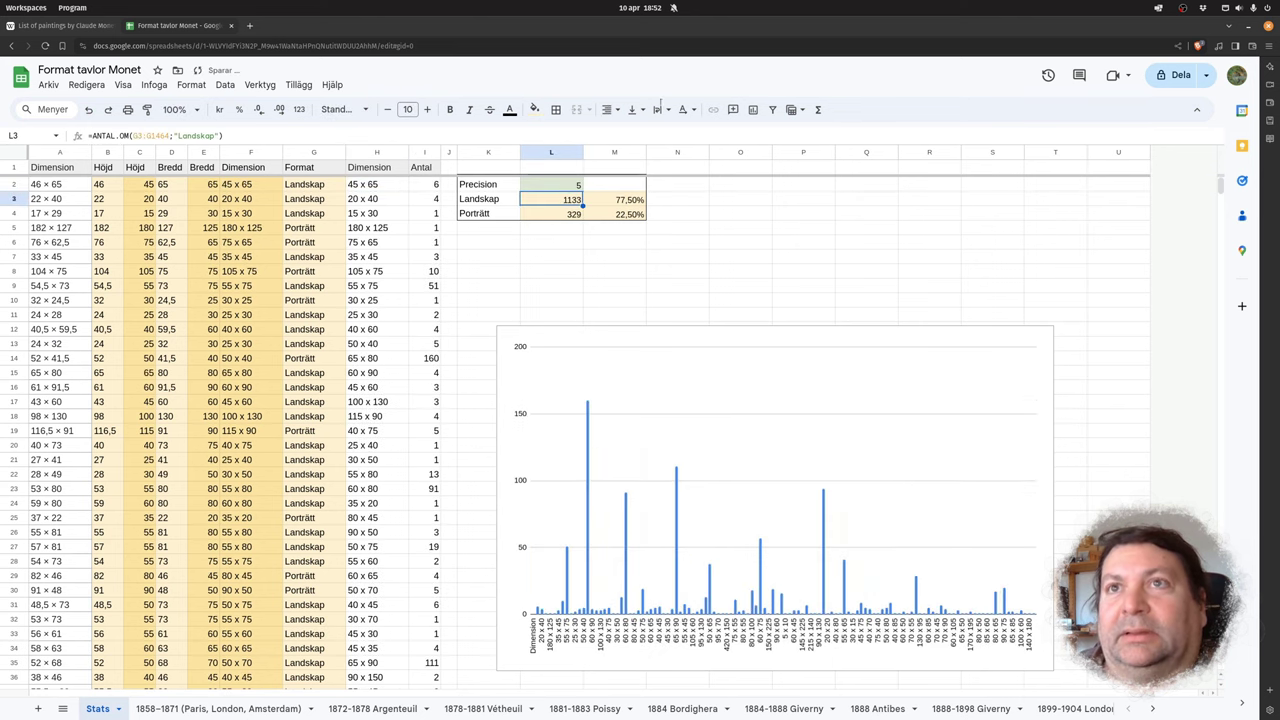
# Find the last row of the unique Dimension list and compare it with the data range used by the column chart.
pyautogui.moveTo(1220, 188); pyautogui.dragTo(1220, 231)
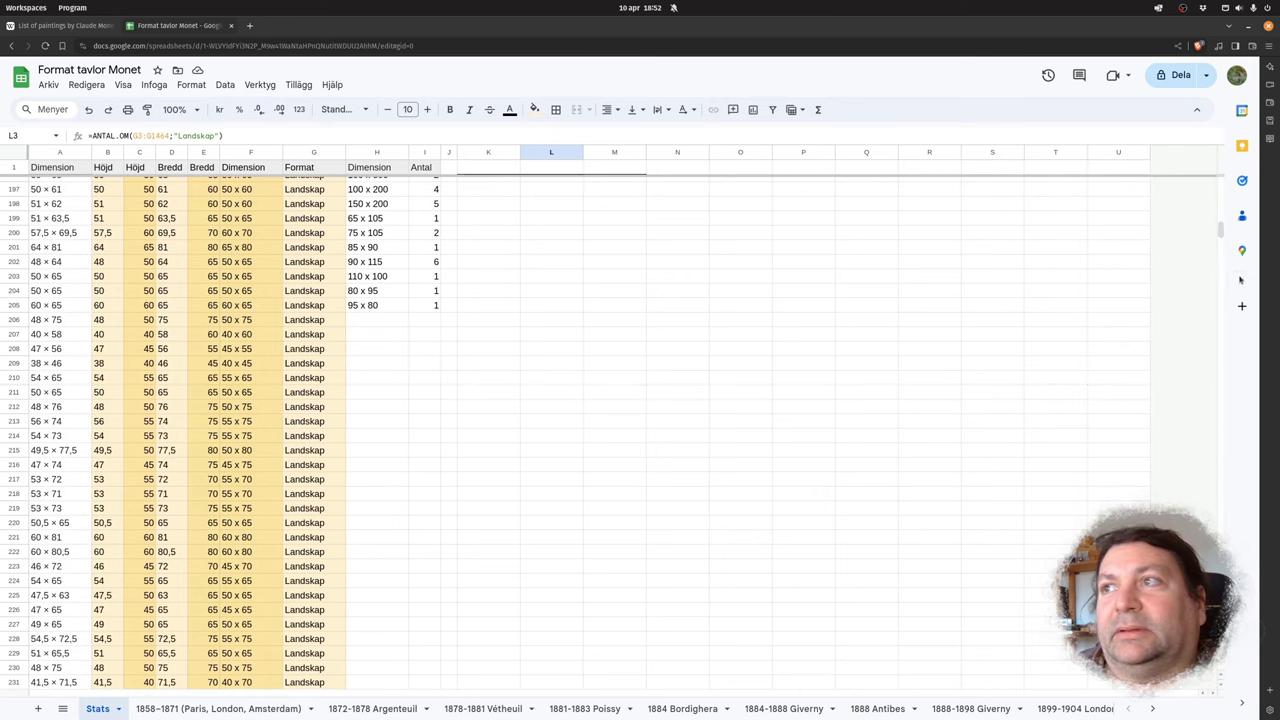
pyautogui.moveTo(1221, 230); pyautogui.dragTo(1220, 183)
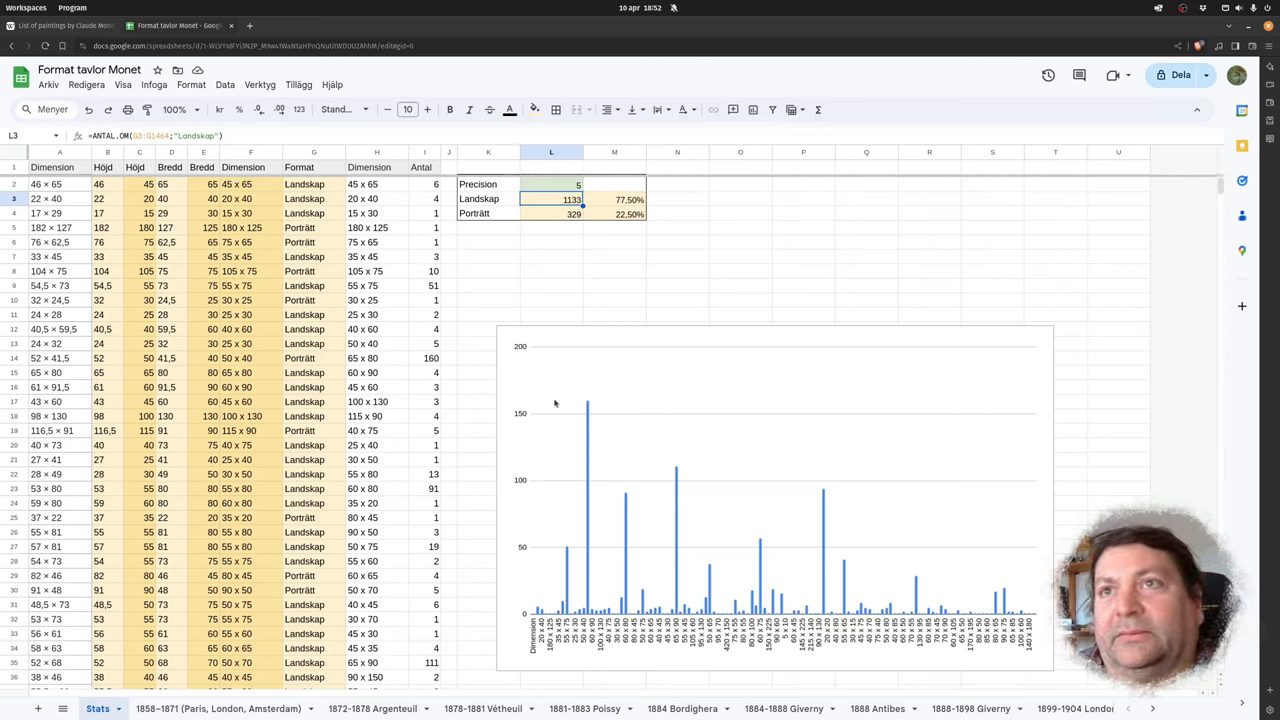
pyautogui.click(710, 422)
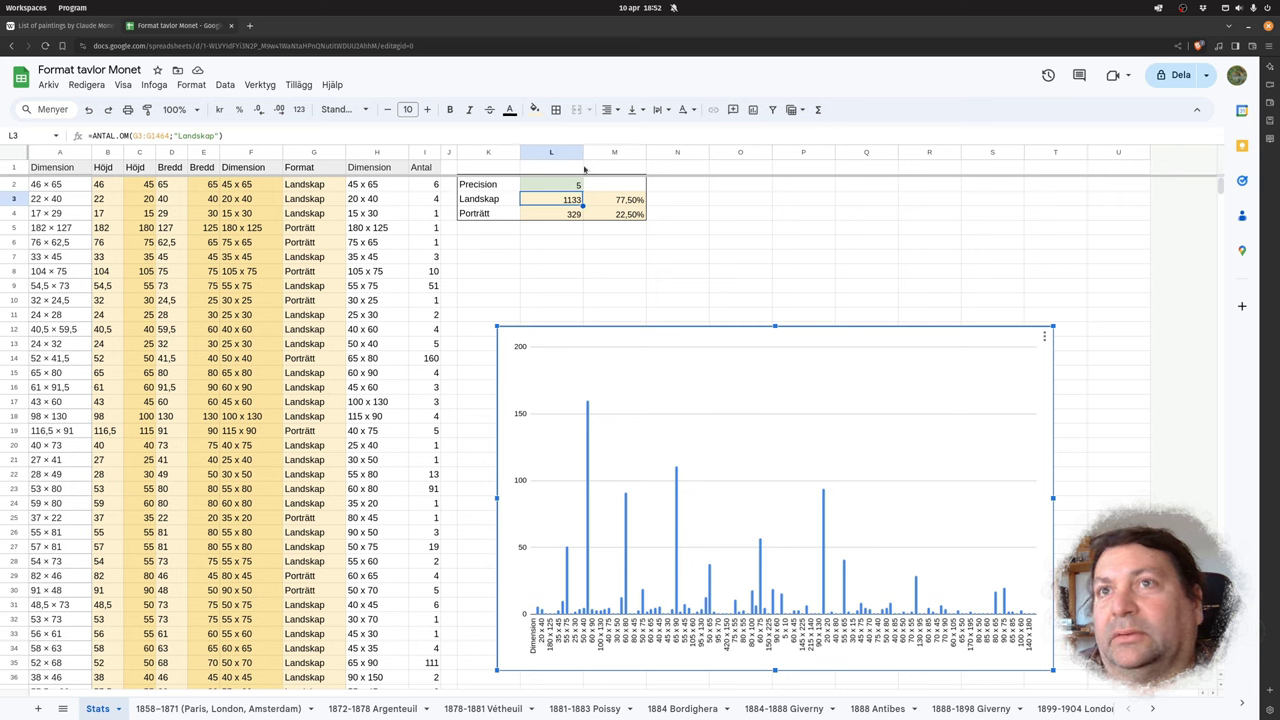
pyautogui.doubleClick(657, 366)
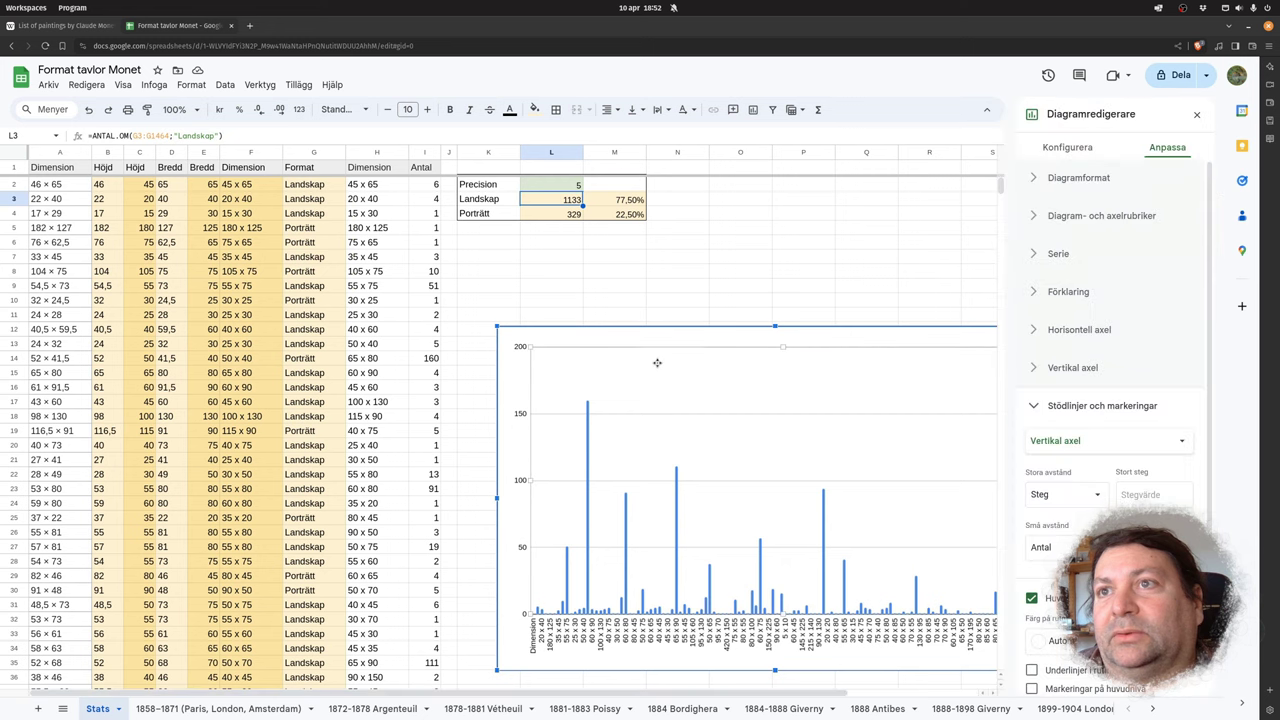
pyautogui.click(1067, 147)
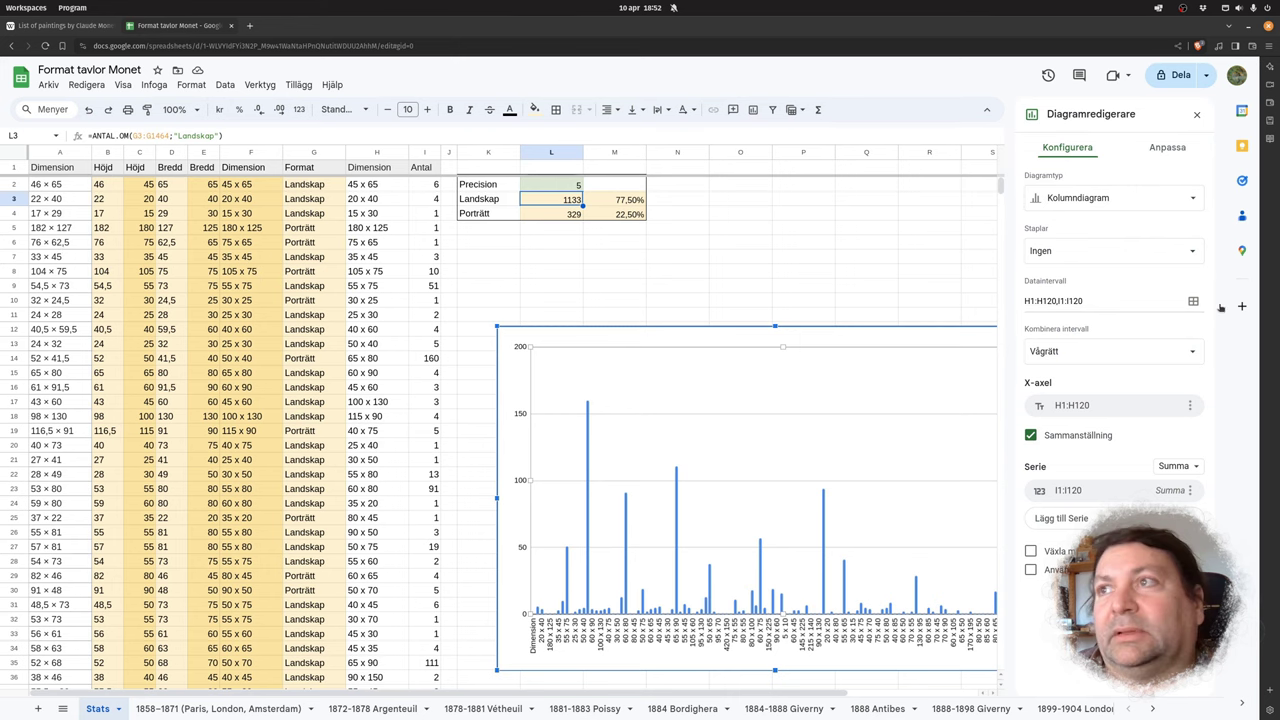
pyautogui.click(757, 279)
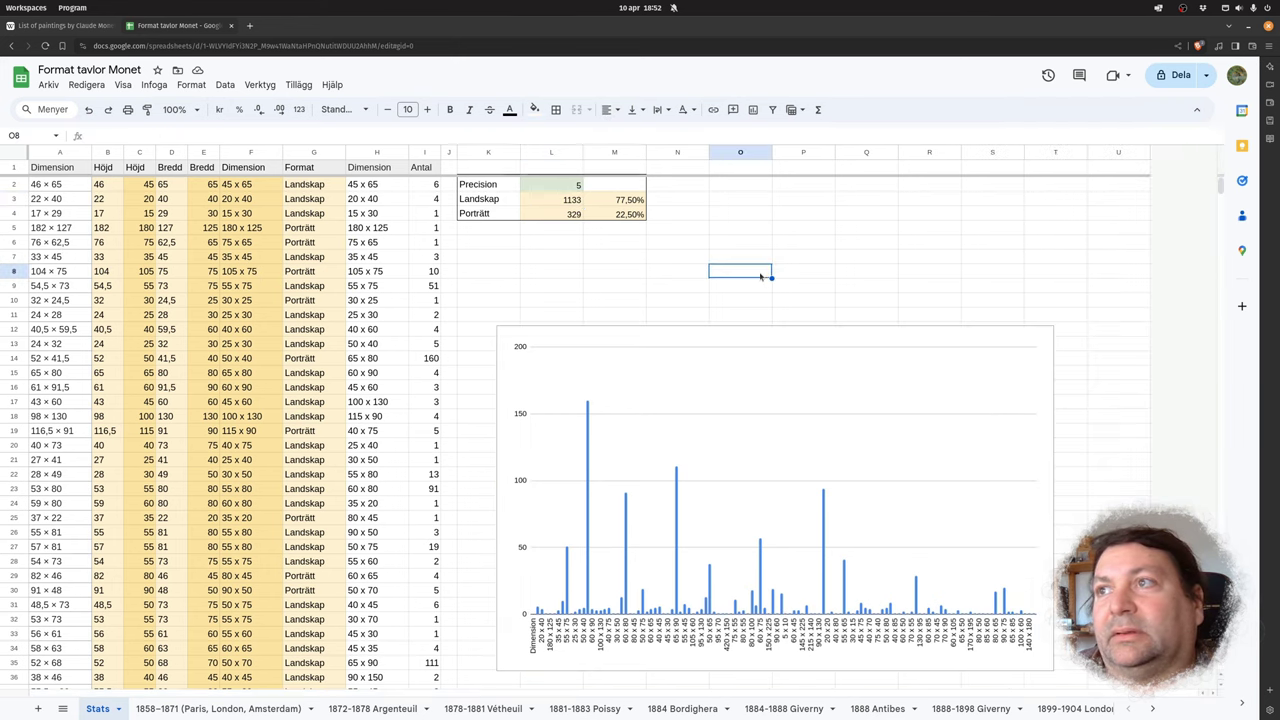
pyautogui.scroll(-20, 421, 460)
pyautogui.scroll(-20, 421, 460)
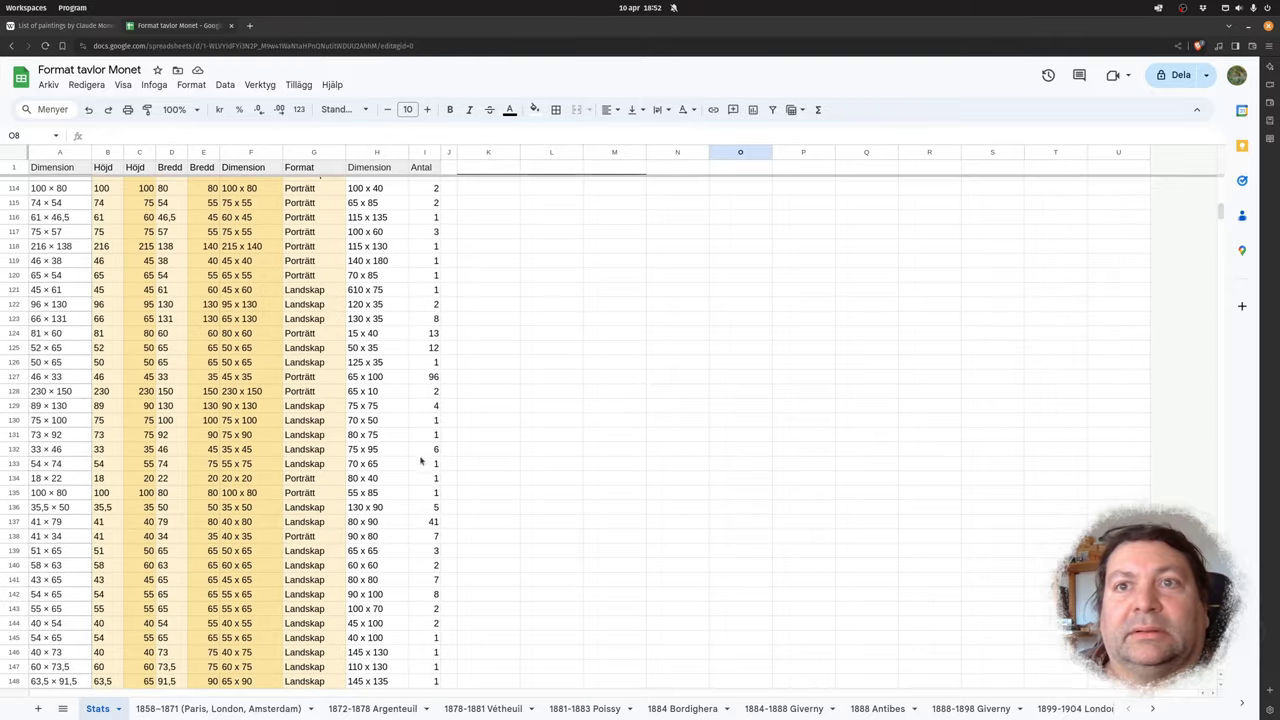
pyautogui.scroll(-20, 1218, 218)
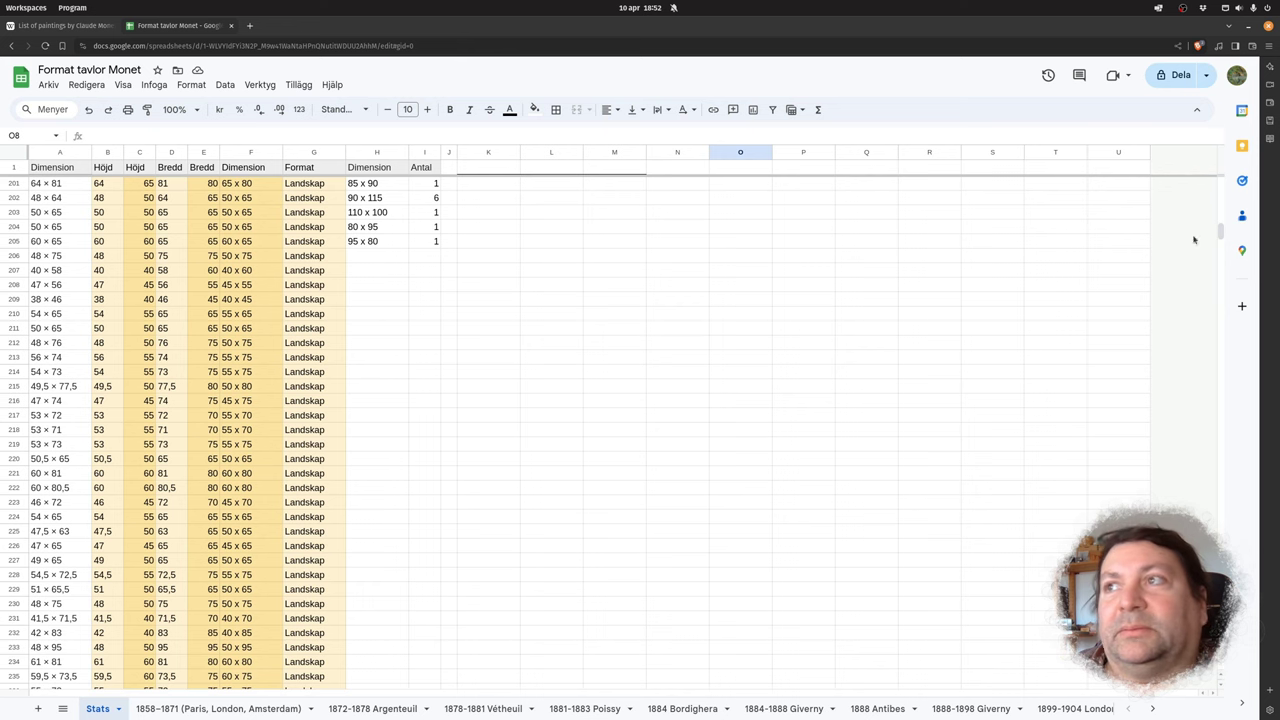
pyautogui.moveTo(1220, 232); pyautogui.dragTo(1220, 178)
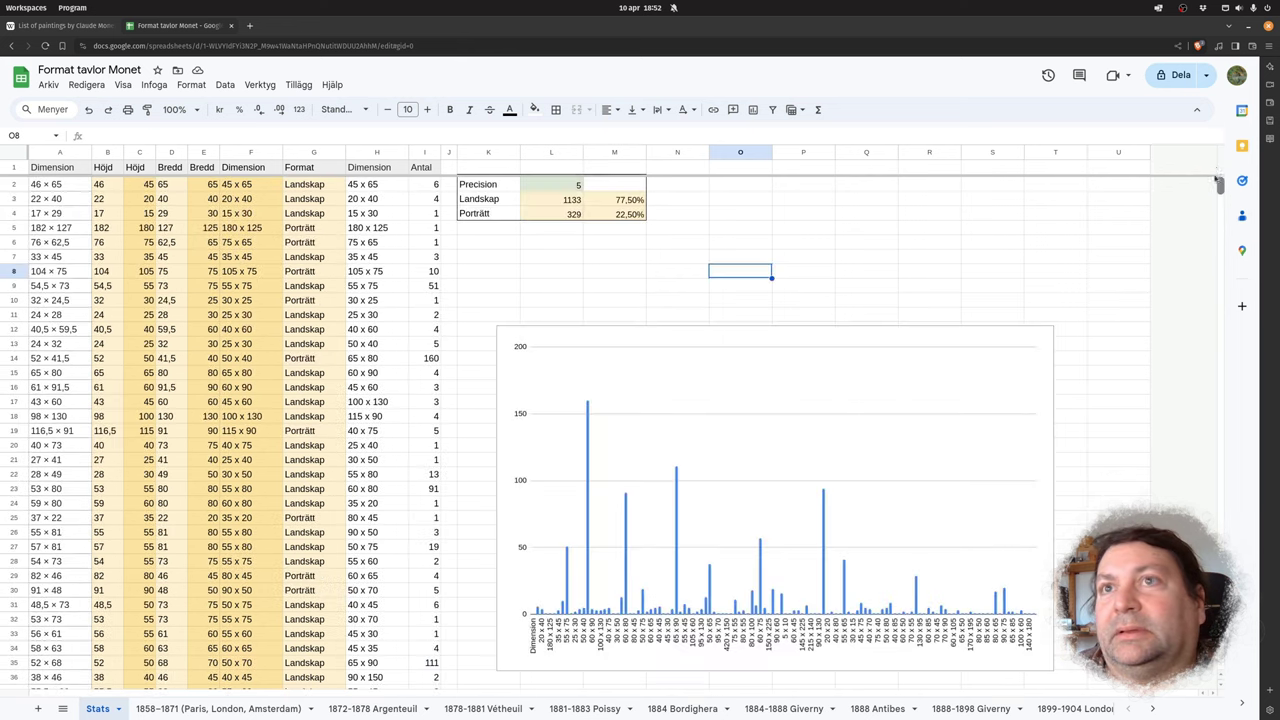
# In the column chart's data range selection, extend the Dimension range to H1:H205.
pyautogui.doubleClick(740, 420)
pyautogui.click(1068, 147)
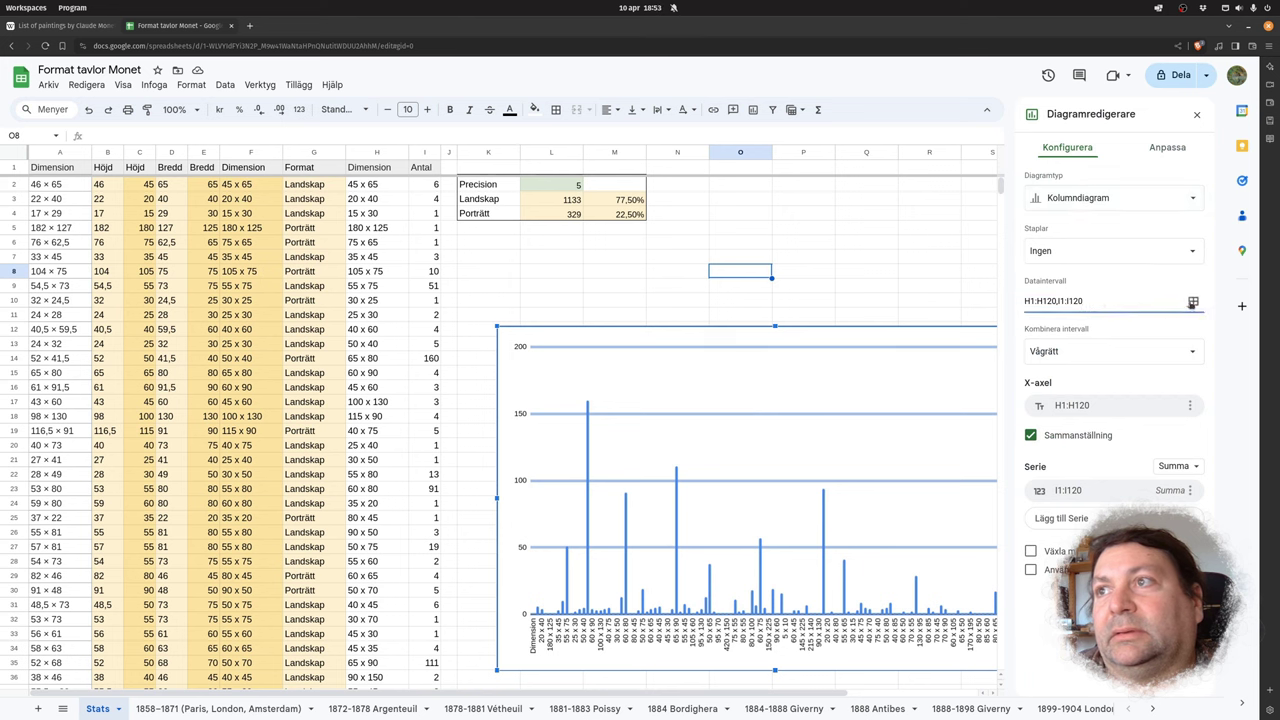
pyautogui.click(1192, 302)
pyautogui.moveTo(580, 305); pyautogui.dragTo(559, 306)
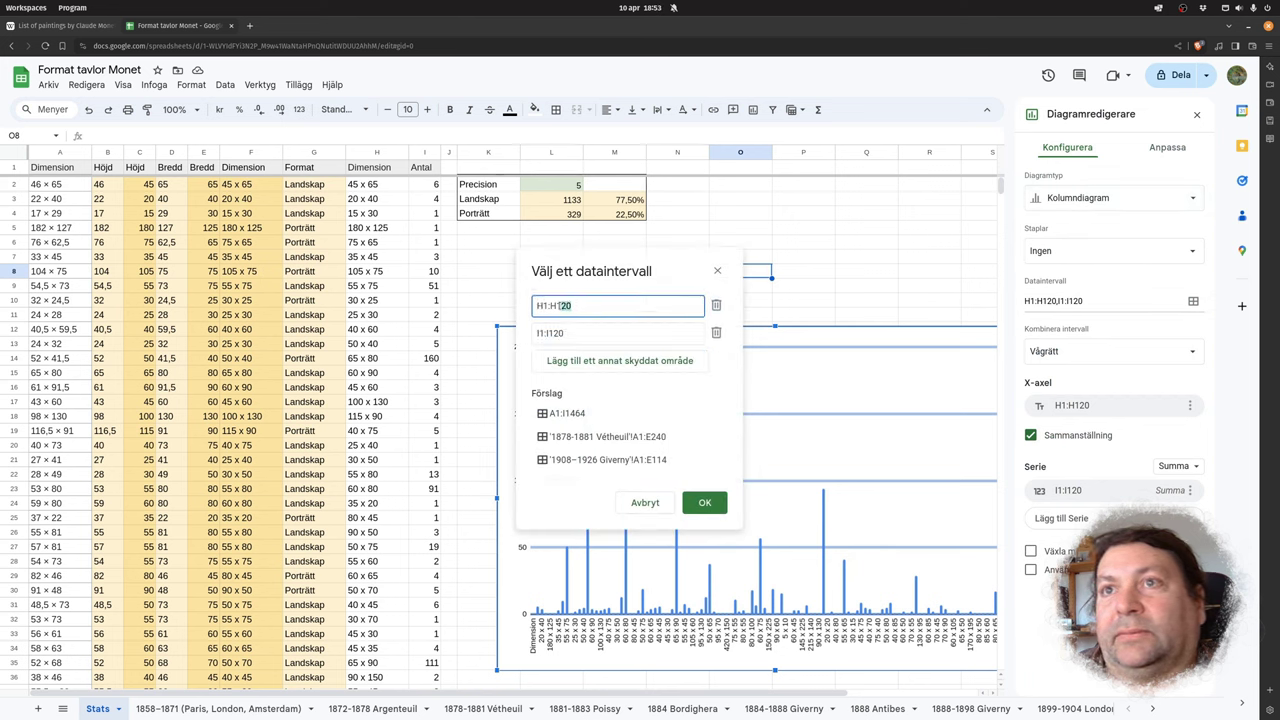
pyautogui.write('205')
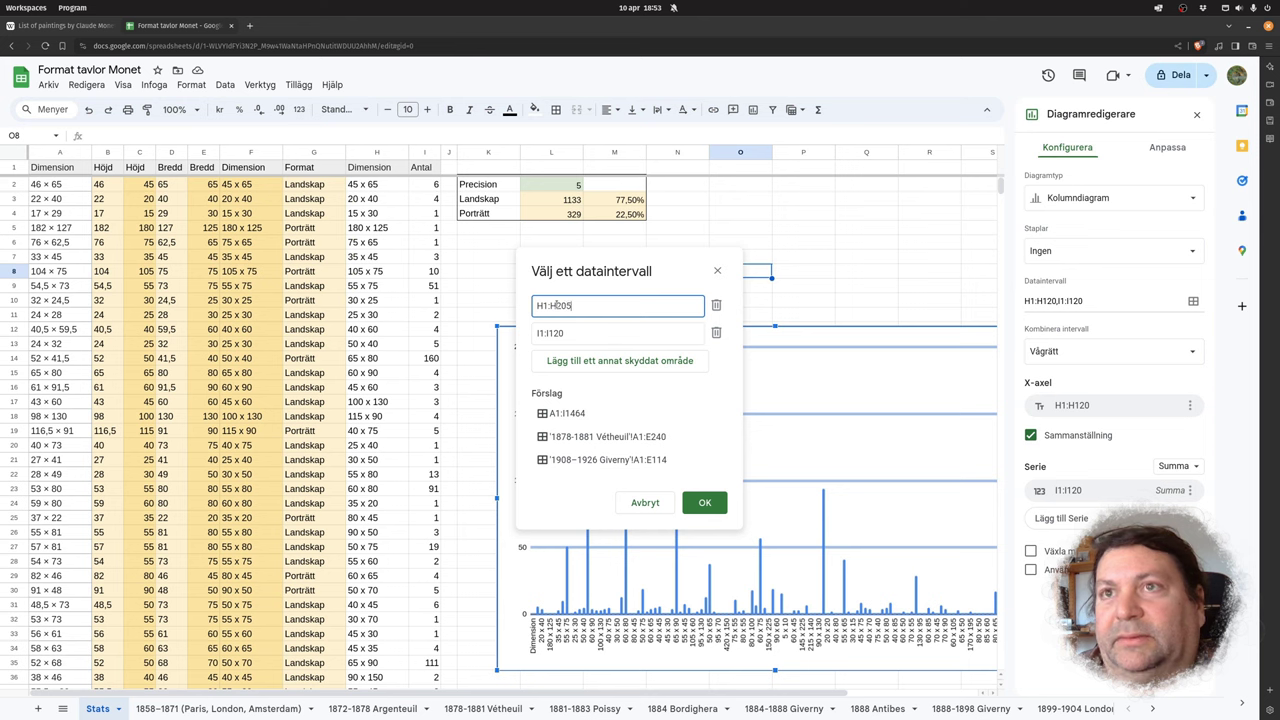
pyautogui.write('5')
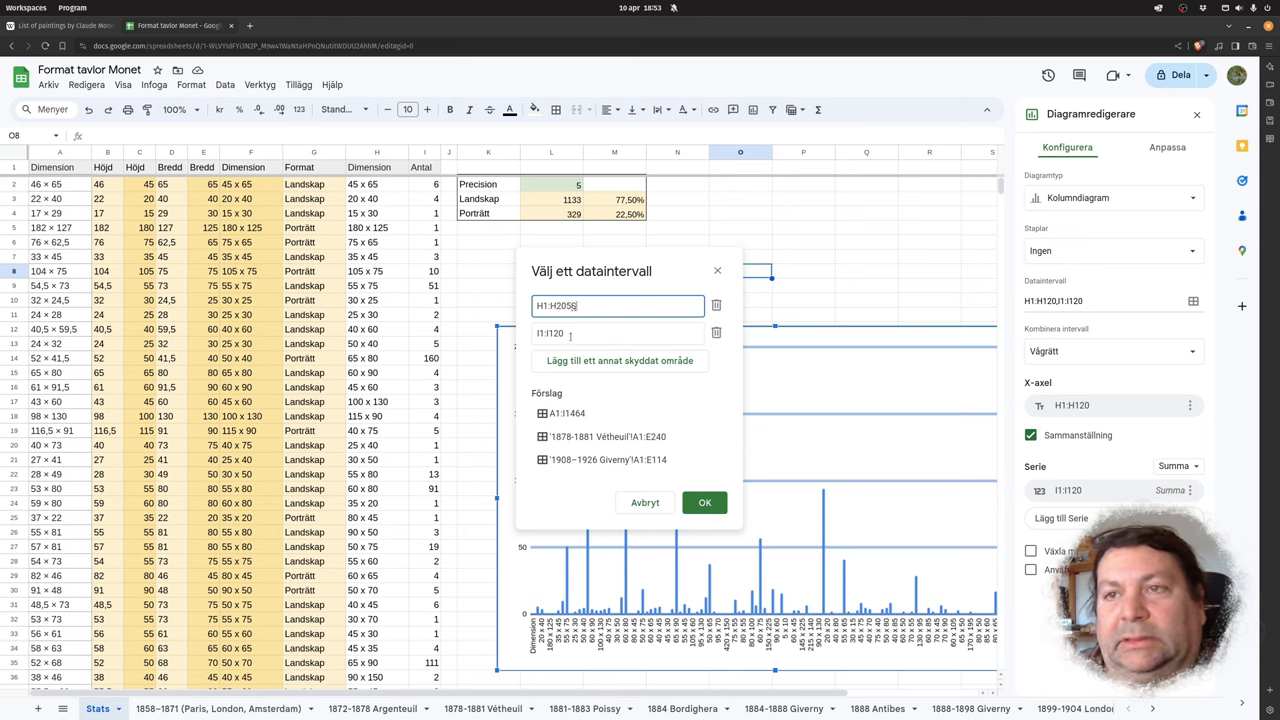
# Extend the chart's Antal range to I1:I205, apply both ranges and close the chart editor.
pyautogui.press('Tab')
pyautogui.press('Tab')
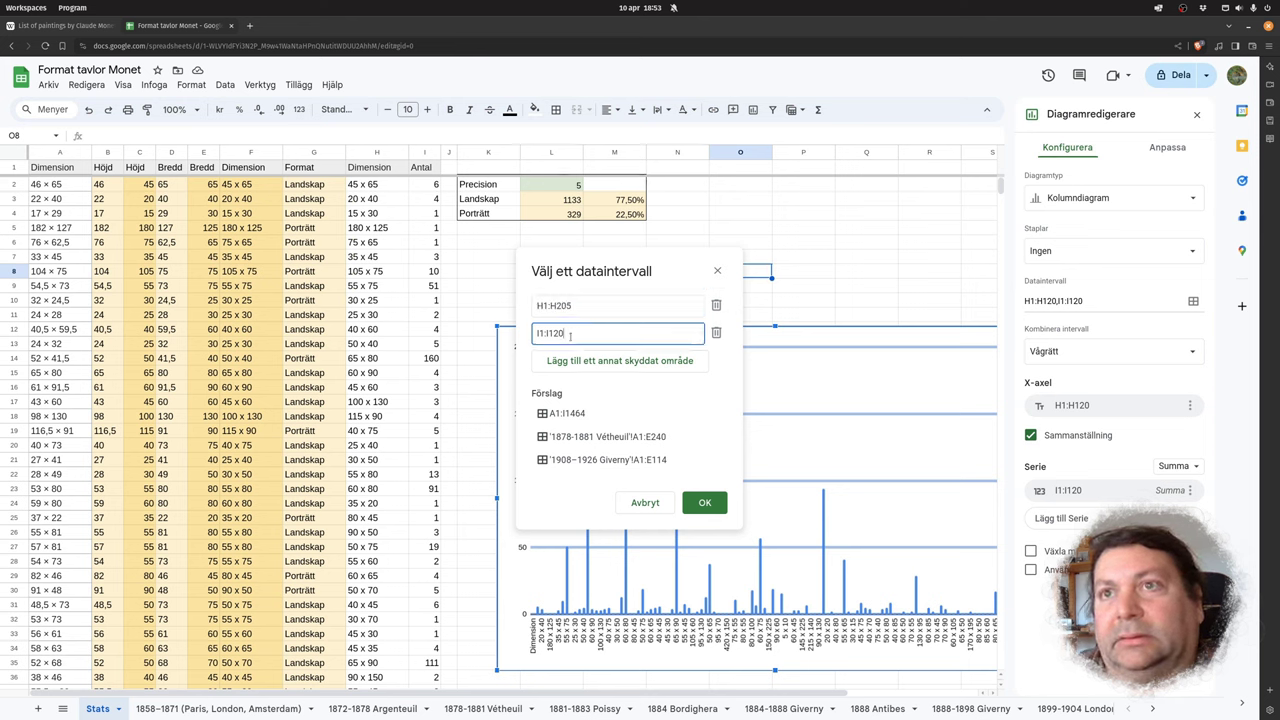
pyautogui.press('BackSpace')
pyautogui.press('BackSpace')
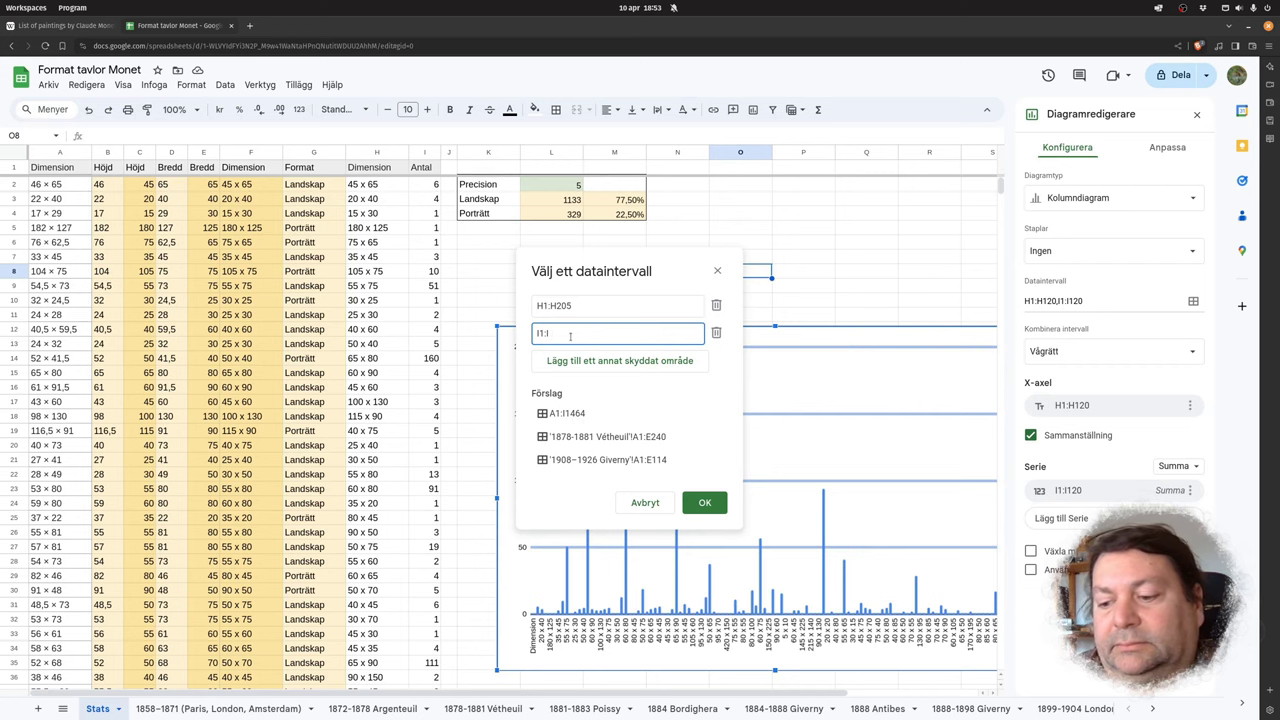
pyautogui.write('20')
pyautogui.press('Return')
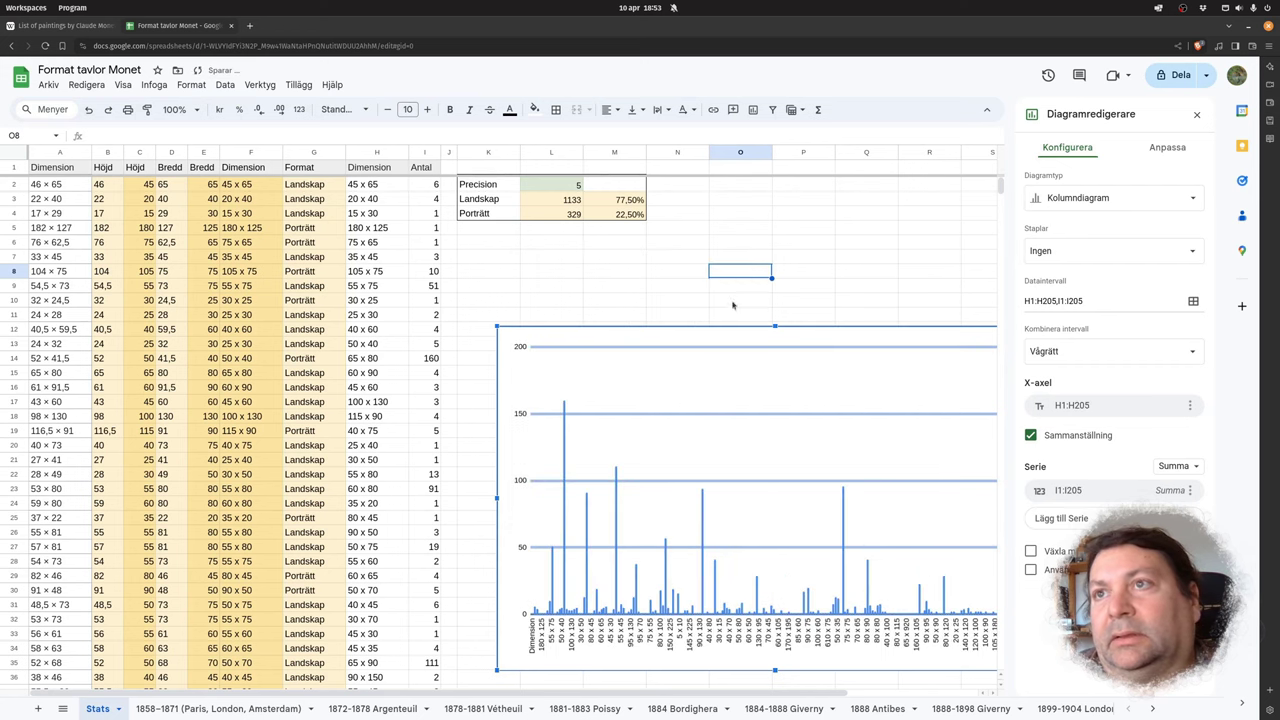
pyautogui.click(866, 271)
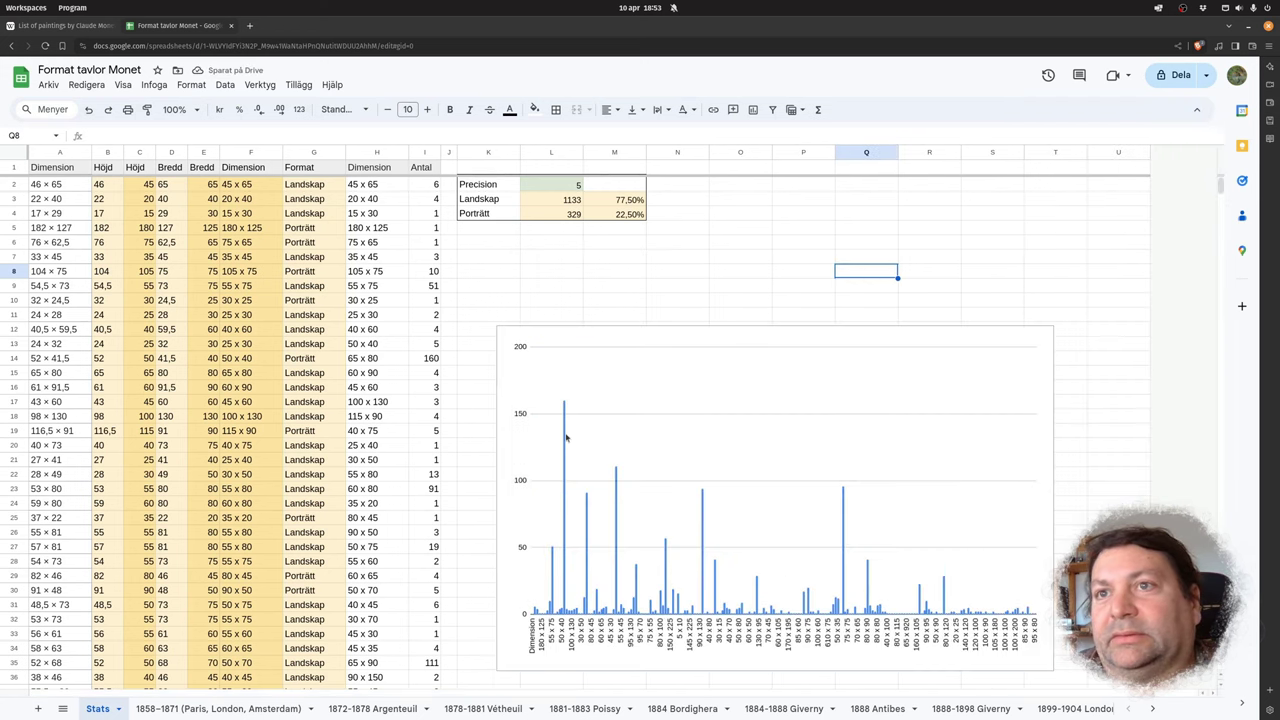
# Inspect the tall bars in the column chart to compare the most common painting dimensions.
pyautogui.click(661, 262)
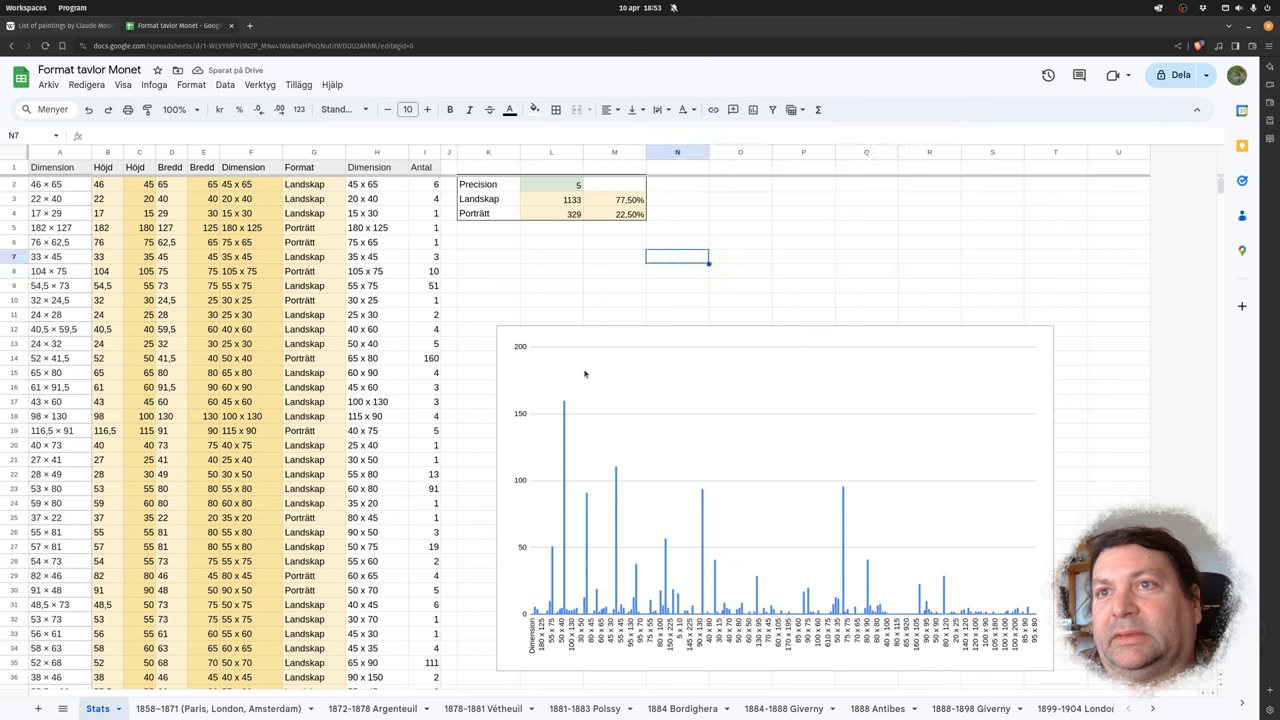
pyautogui.click(565, 427)
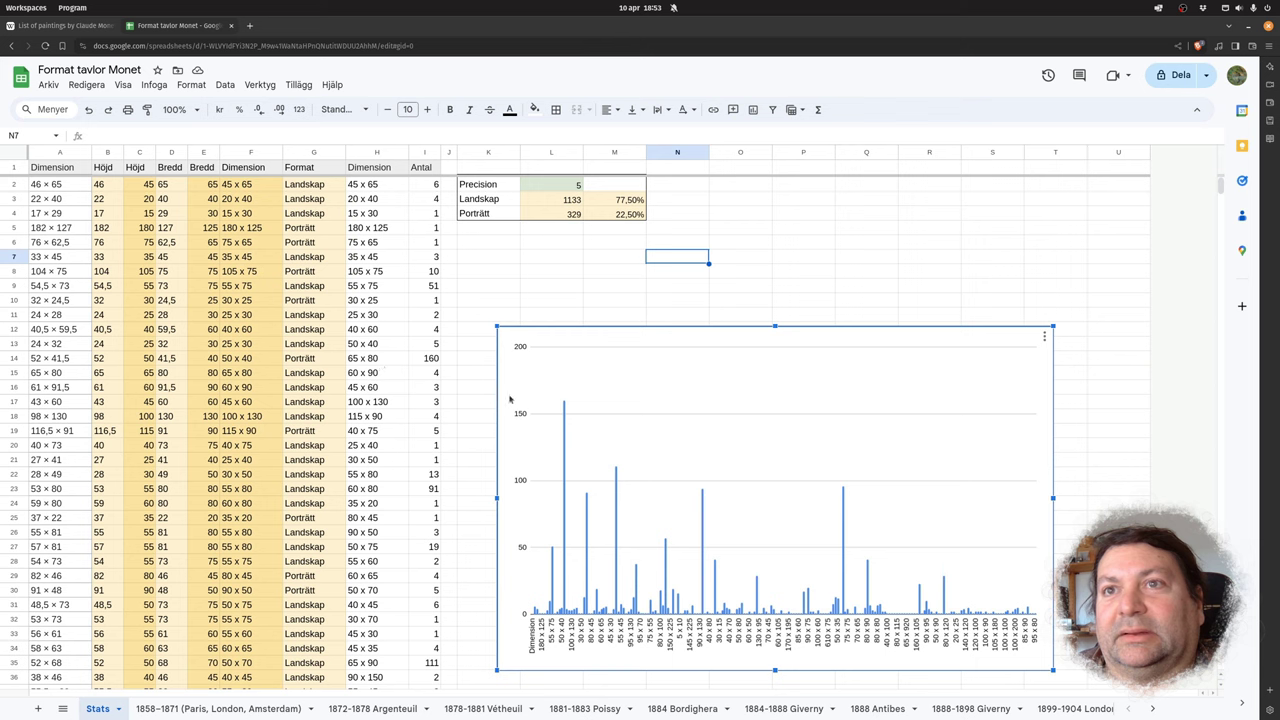
pyautogui.moveTo(564, 436)
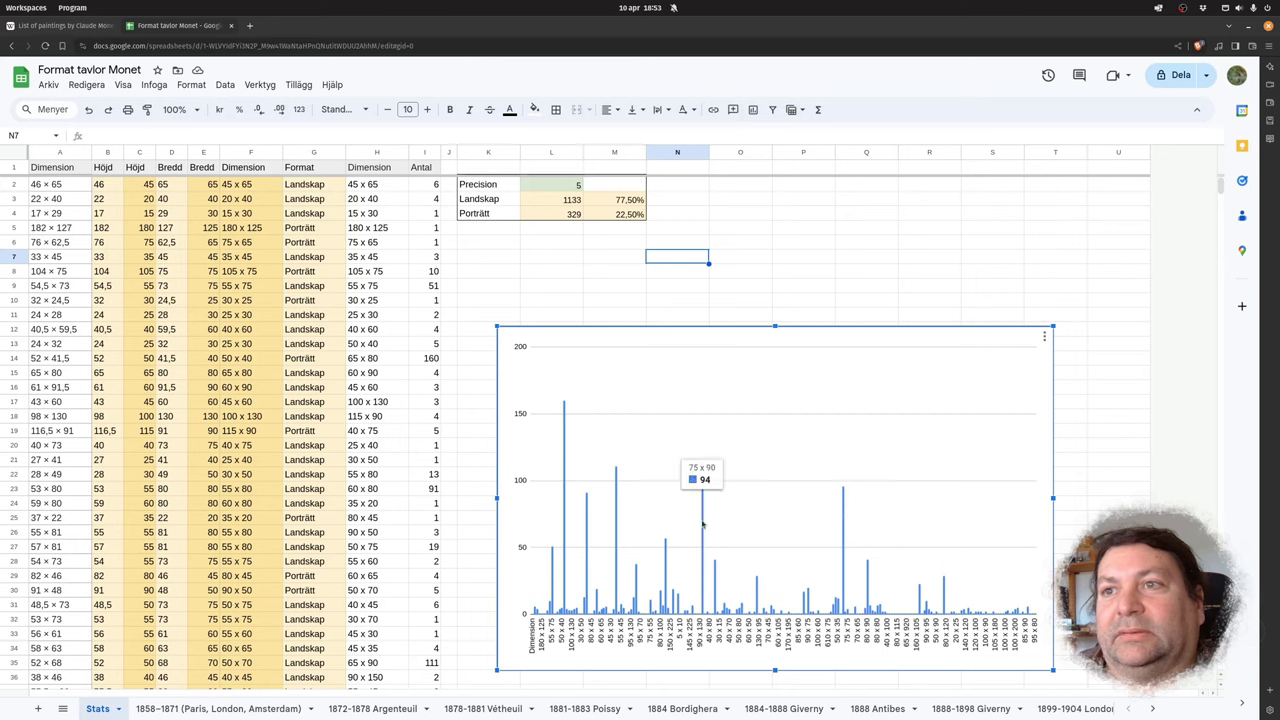
# Set the Precision value in cell L2 to 10.
pyautogui.click(567, 189)
pyautogui.doubleClick(565, 185)
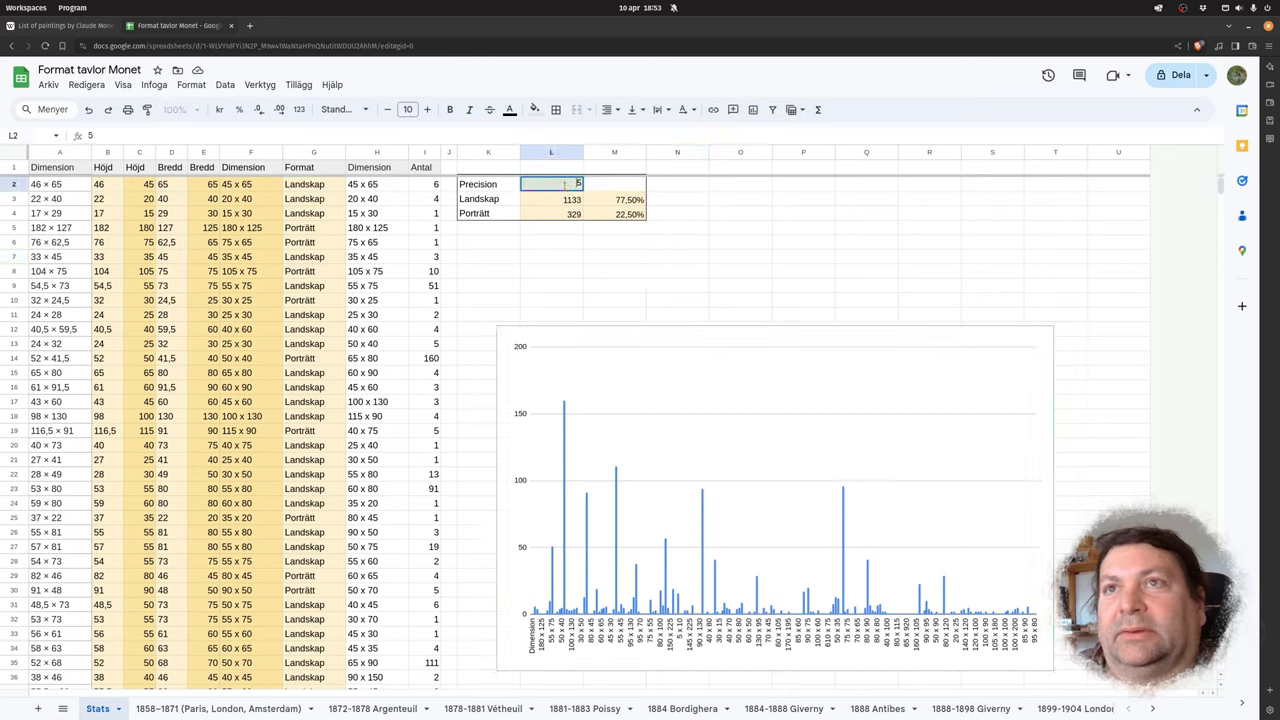
pyautogui.press('BackSpace')
pyautogui.write('10')
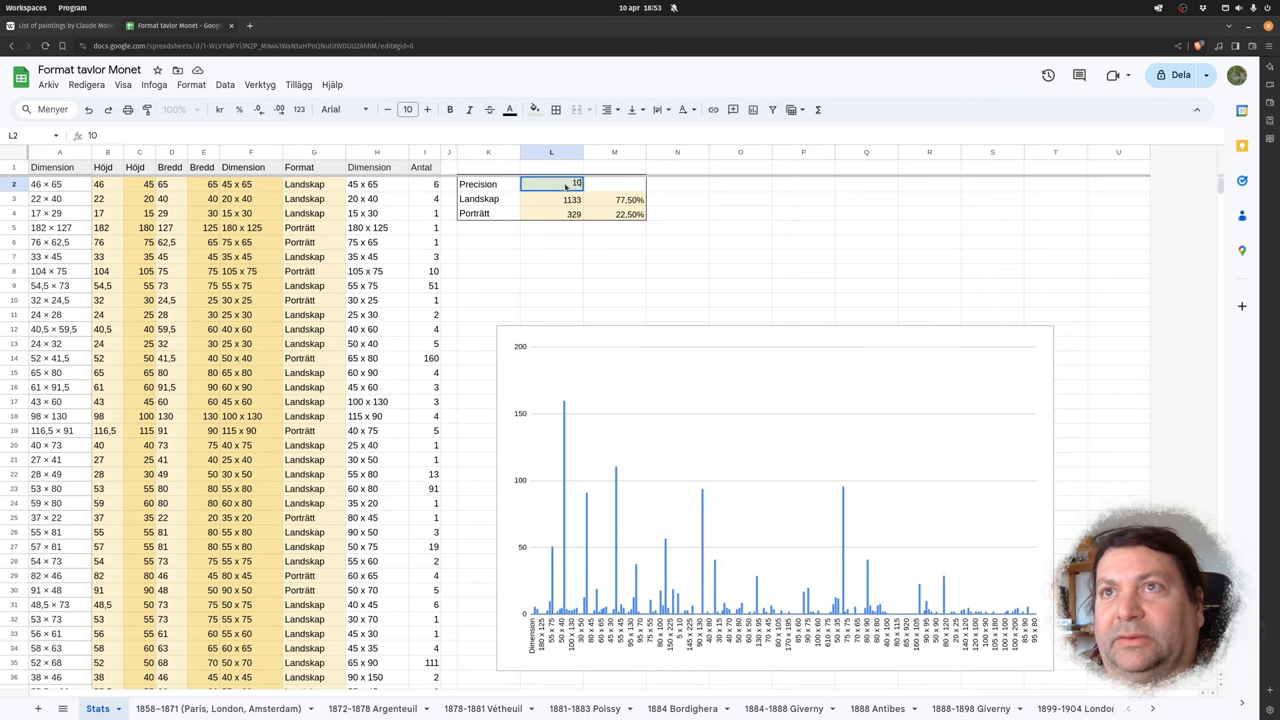
pyautogui.press('Return')
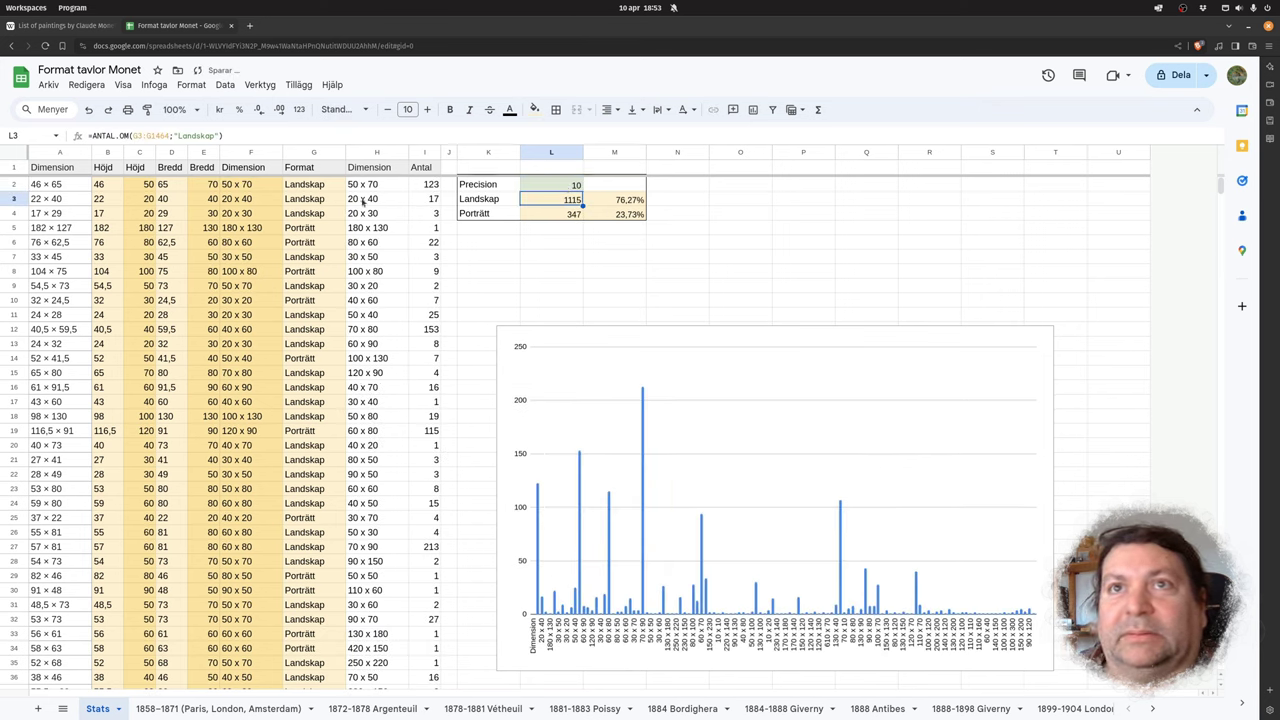
# In the column chart's data range selection, shorten the Dimension range to H1:H120.
pyautogui.doubleClick(794, 400)
pyautogui.click(1055, 150)
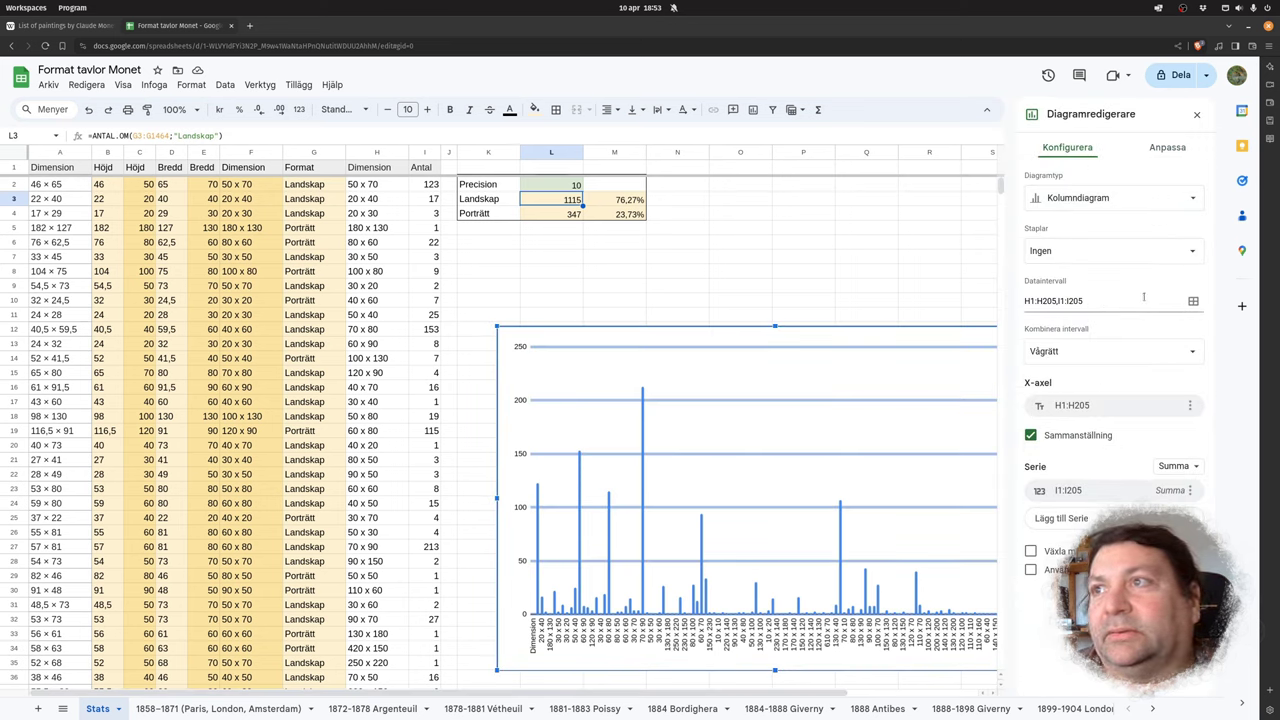
pyautogui.click(1193, 300)
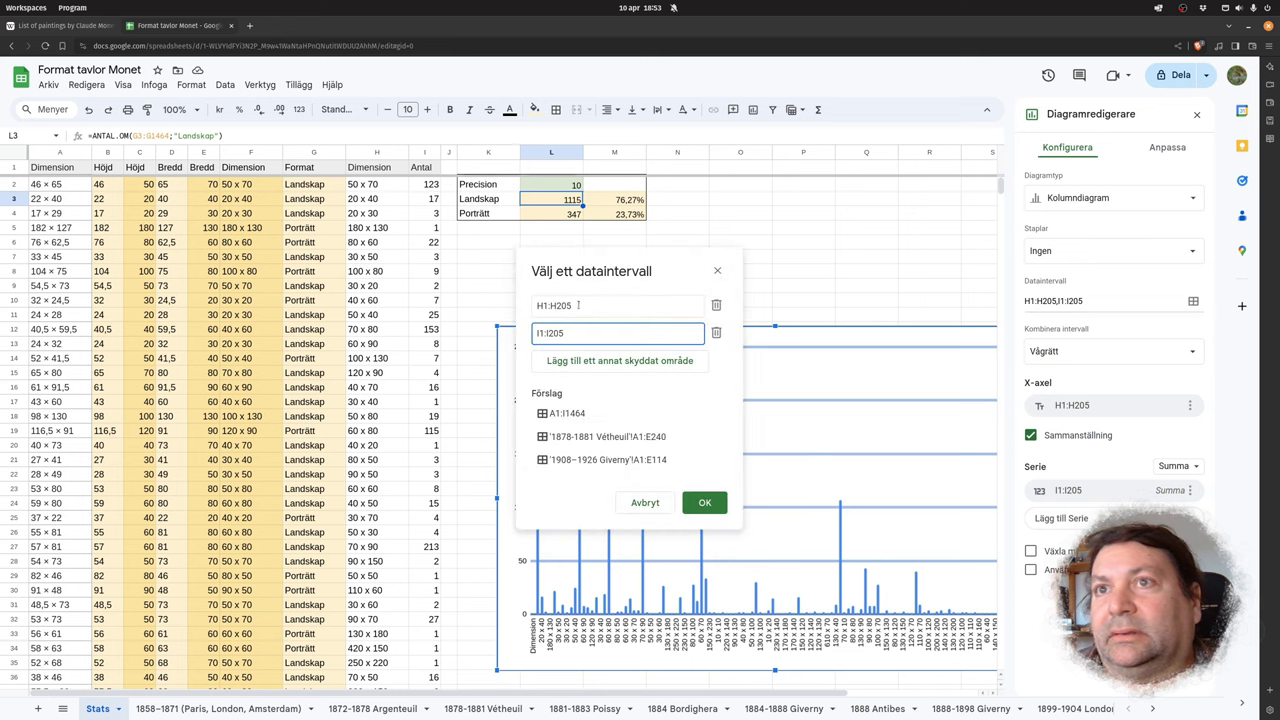
pyautogui.moveTo(578, 305); pyautogui.dragTo(559, 310)
pyautogui.write('120')
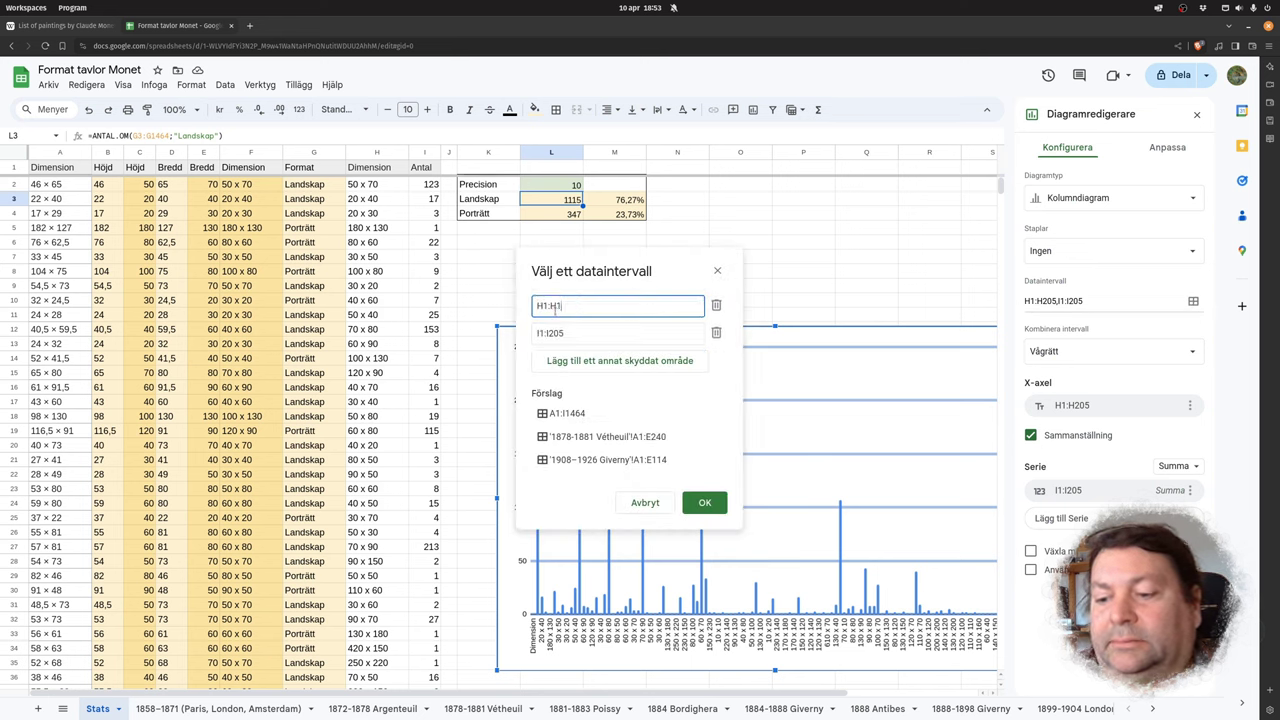
# Shorten the chart's Antal range to I1:I120, apply both ranges and close the chart editor.
pyautogui.click(580, 331)
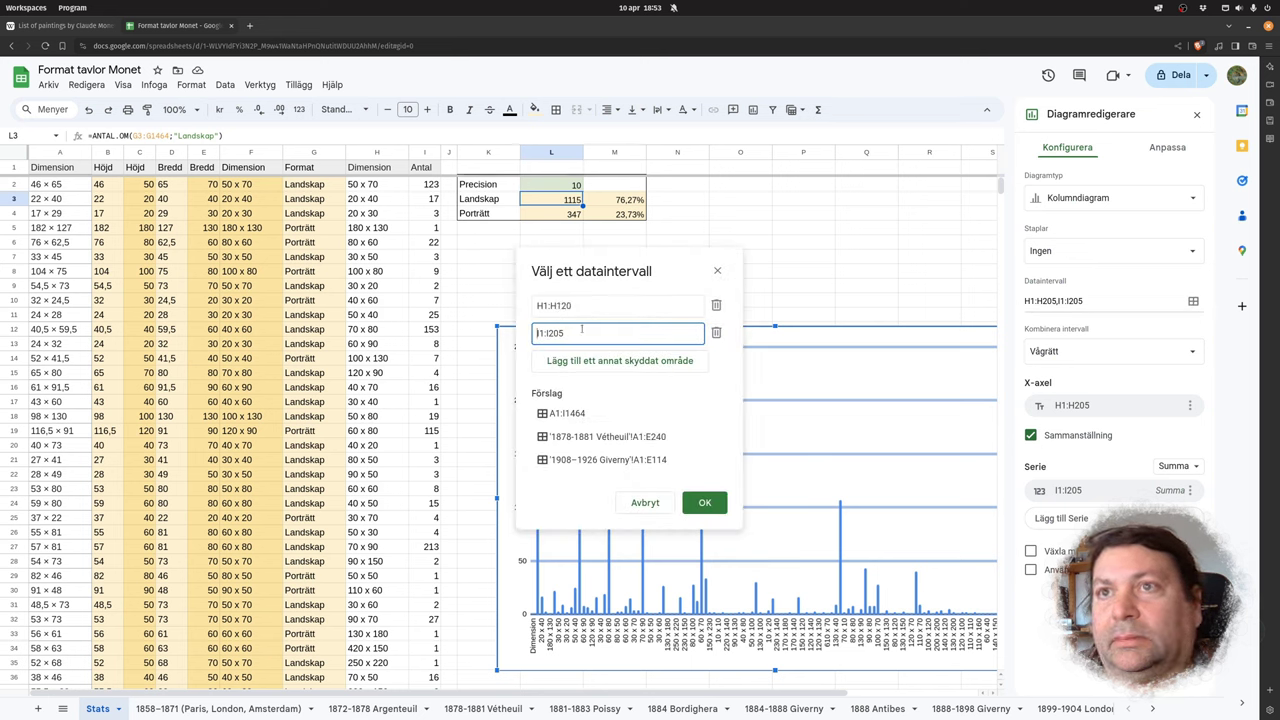
pyautogui.click(576, 327)
pyautogui.press('BackSpace')
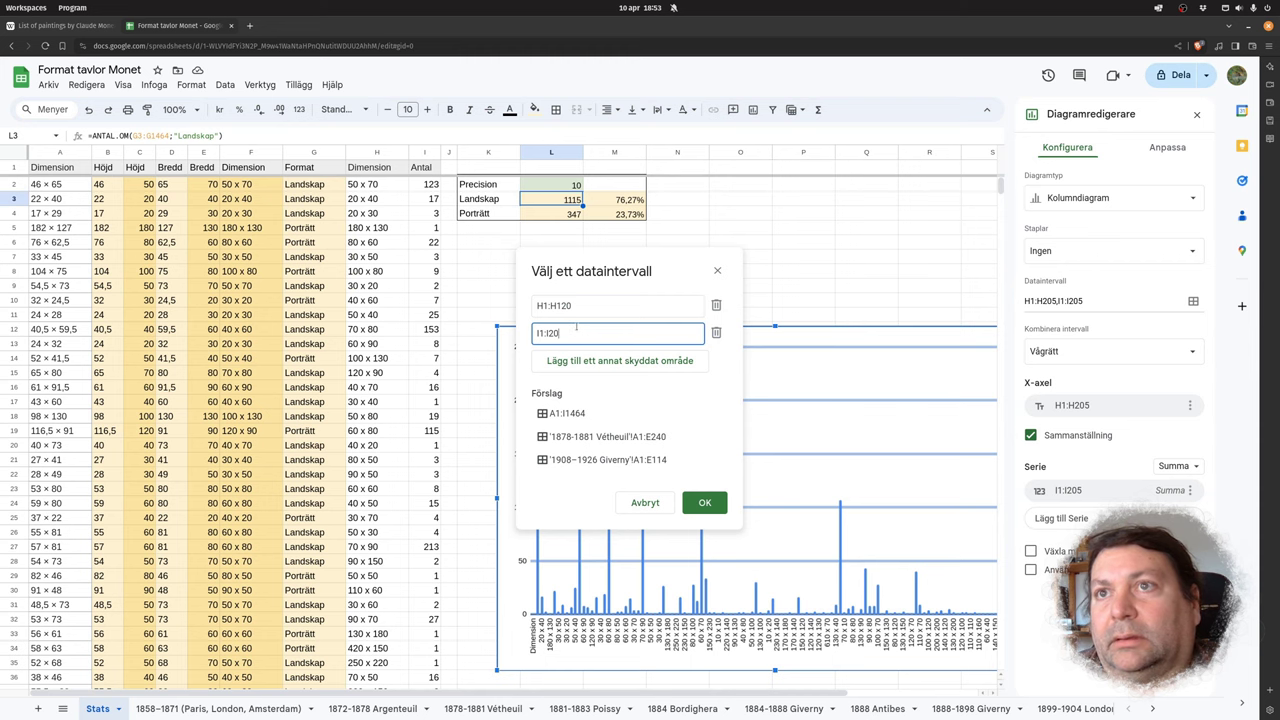
pyautogui.write('120')
pyautogui.press('Return')
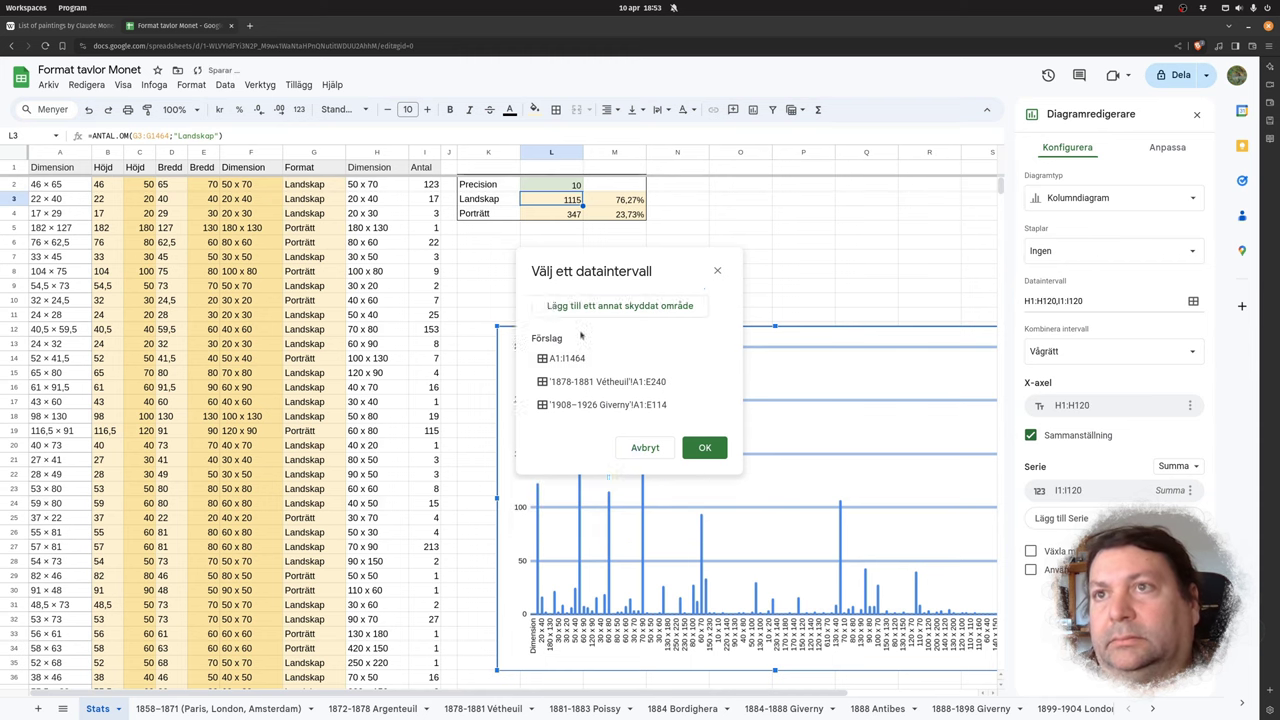
pyautogui.click(803, 227)
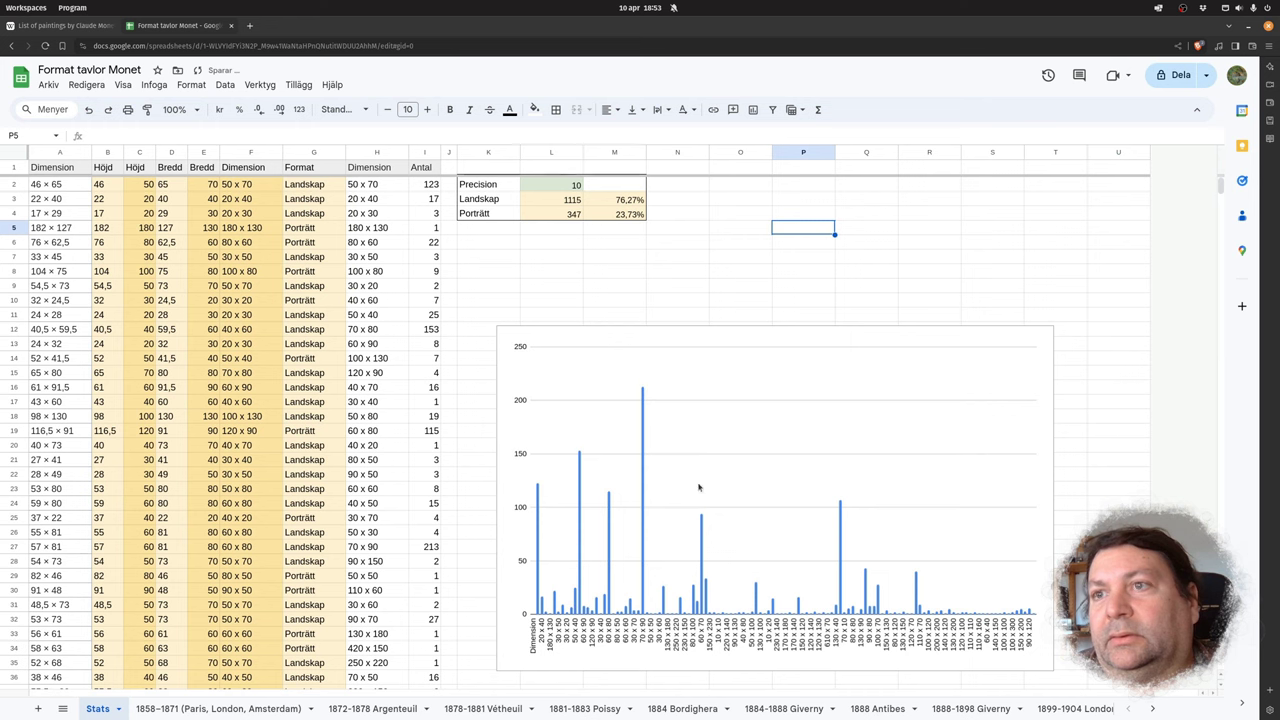
# Examine the chart's tallest bar and the formulas behind the Antal counts and the unique Dimension list.
pyautogui.click(643, 484)
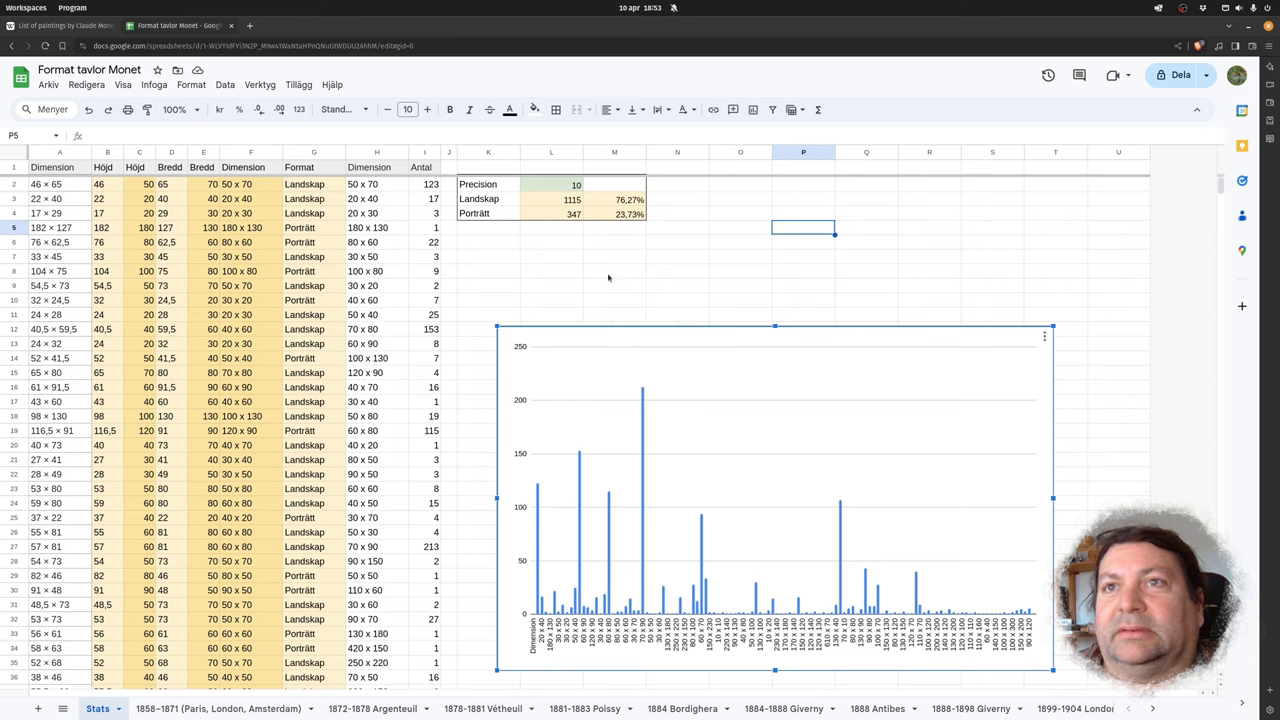
pyautogui.click(690, 276)
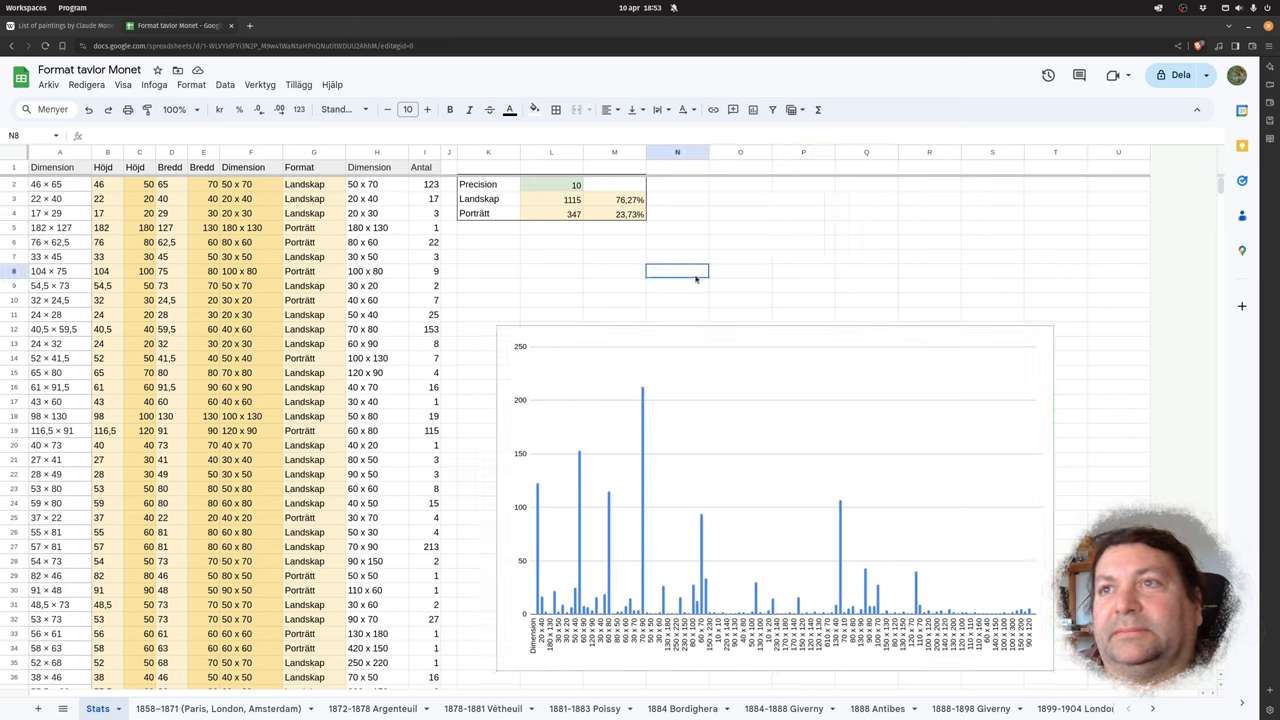
pyautogui.click(430, 186)
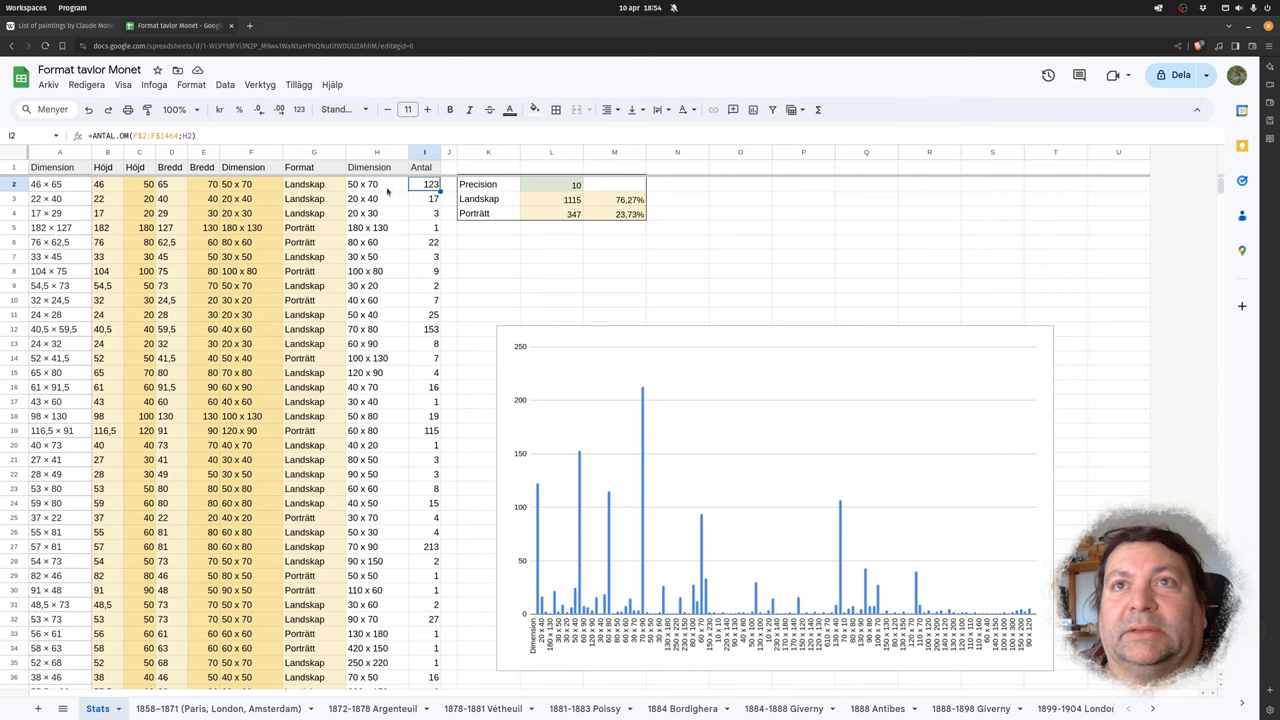
pyautogui.click(488, 243)
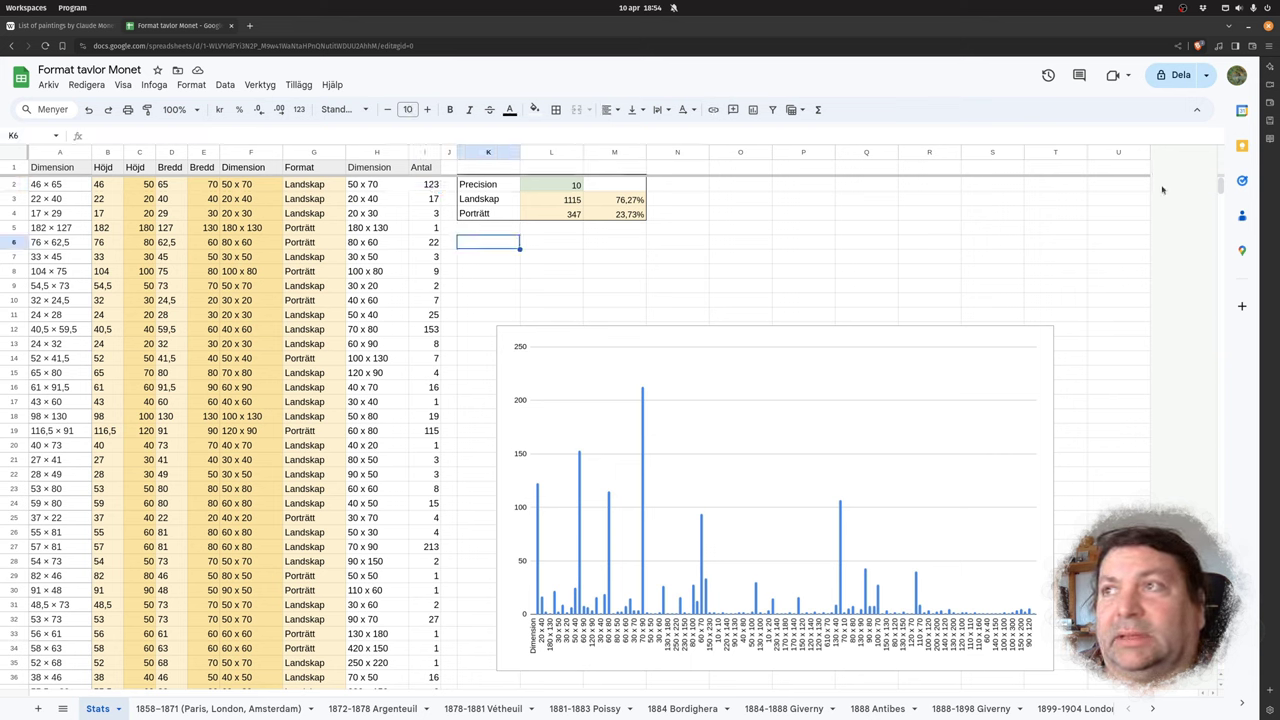
pyautogui.click(428, 199)
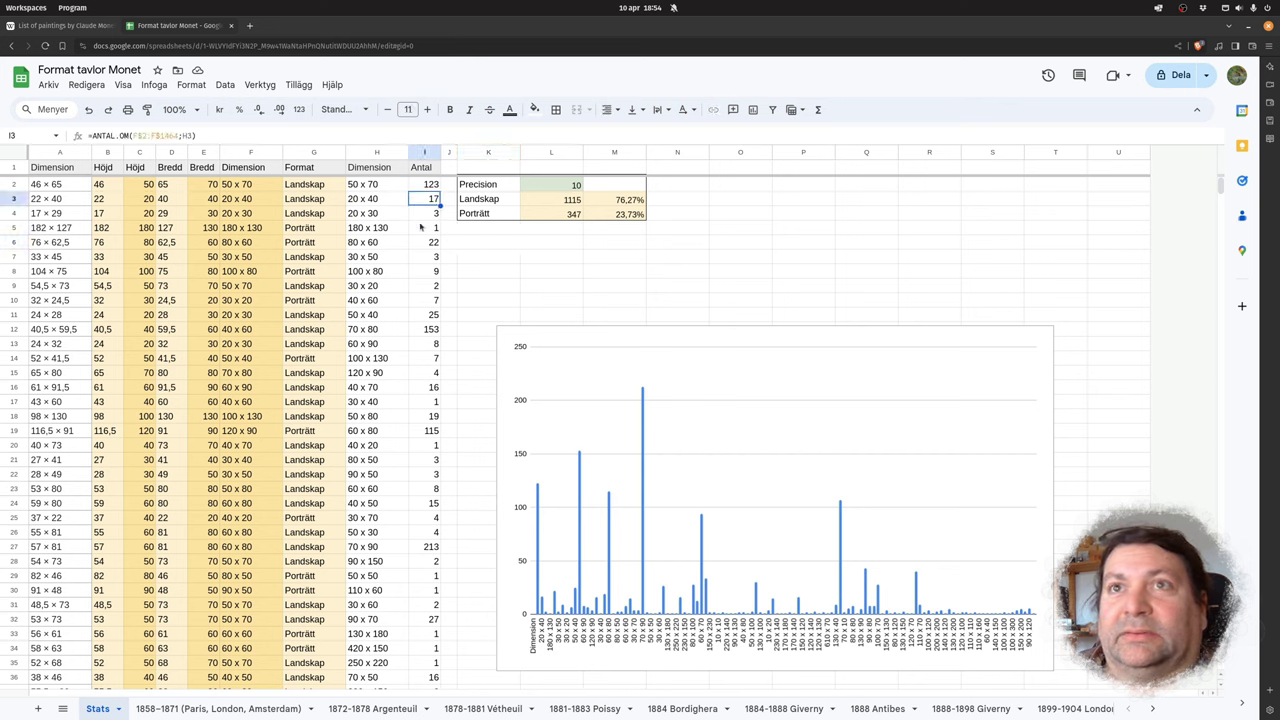
pyautogui.click(431, 290)
pyautogui.click(430, 313)
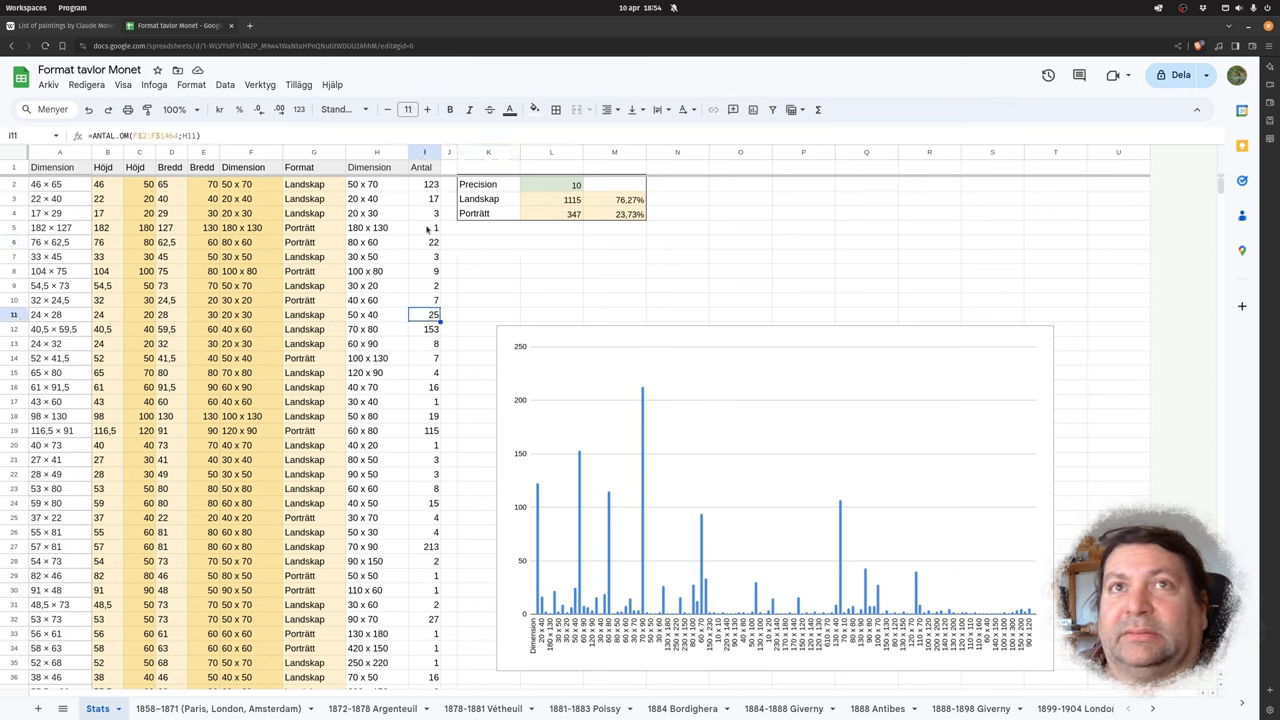
pyautogui.click(383, 188)
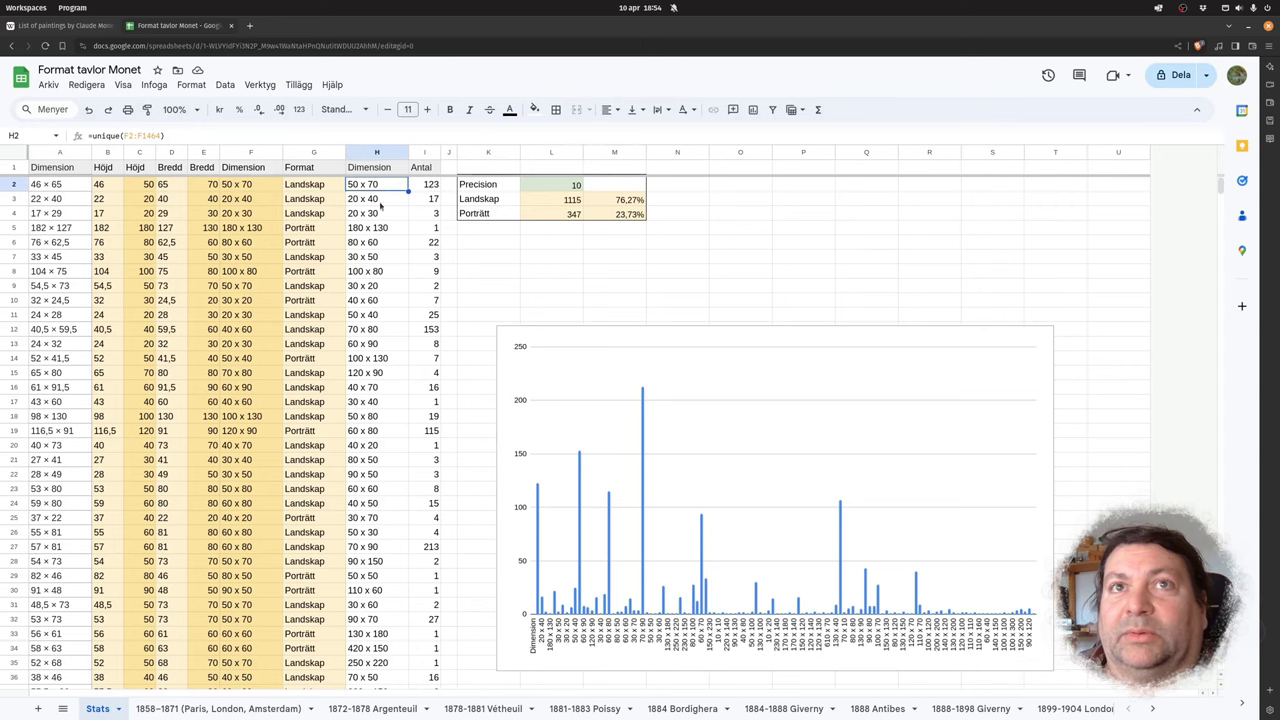
pyautogui.click(703, 246)
pyautogui.scroll(-2, 761, 374)
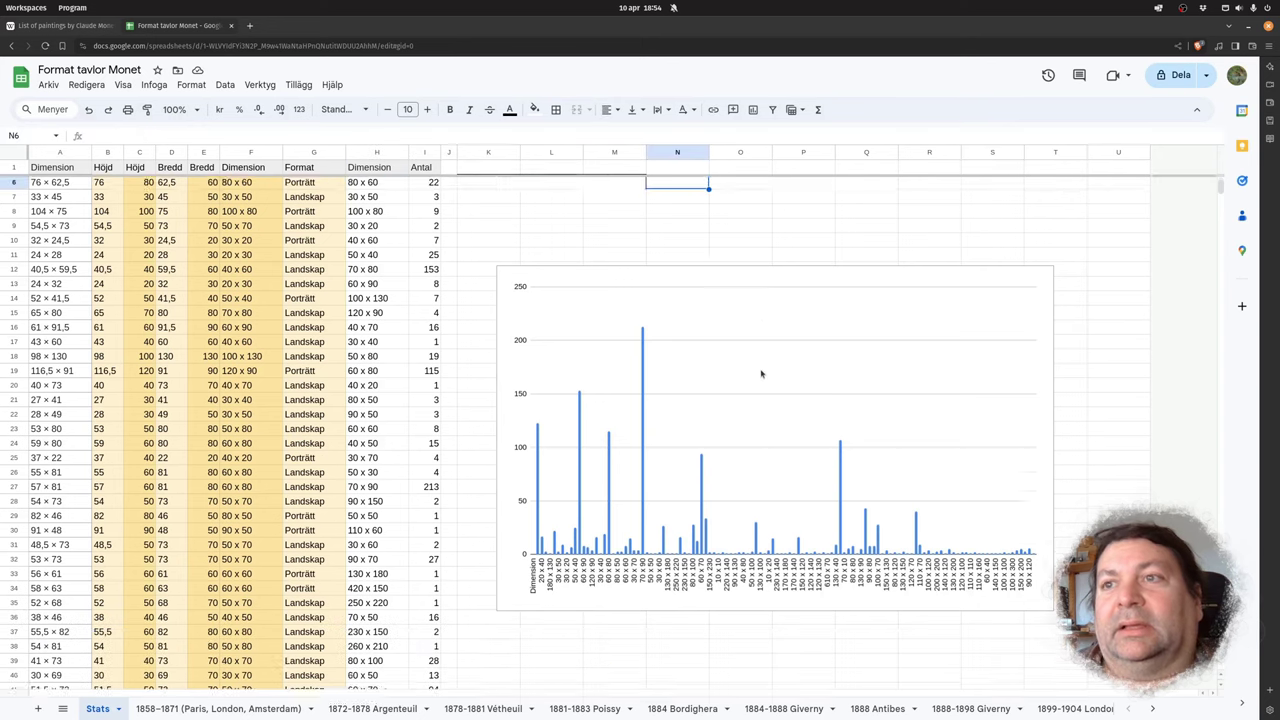